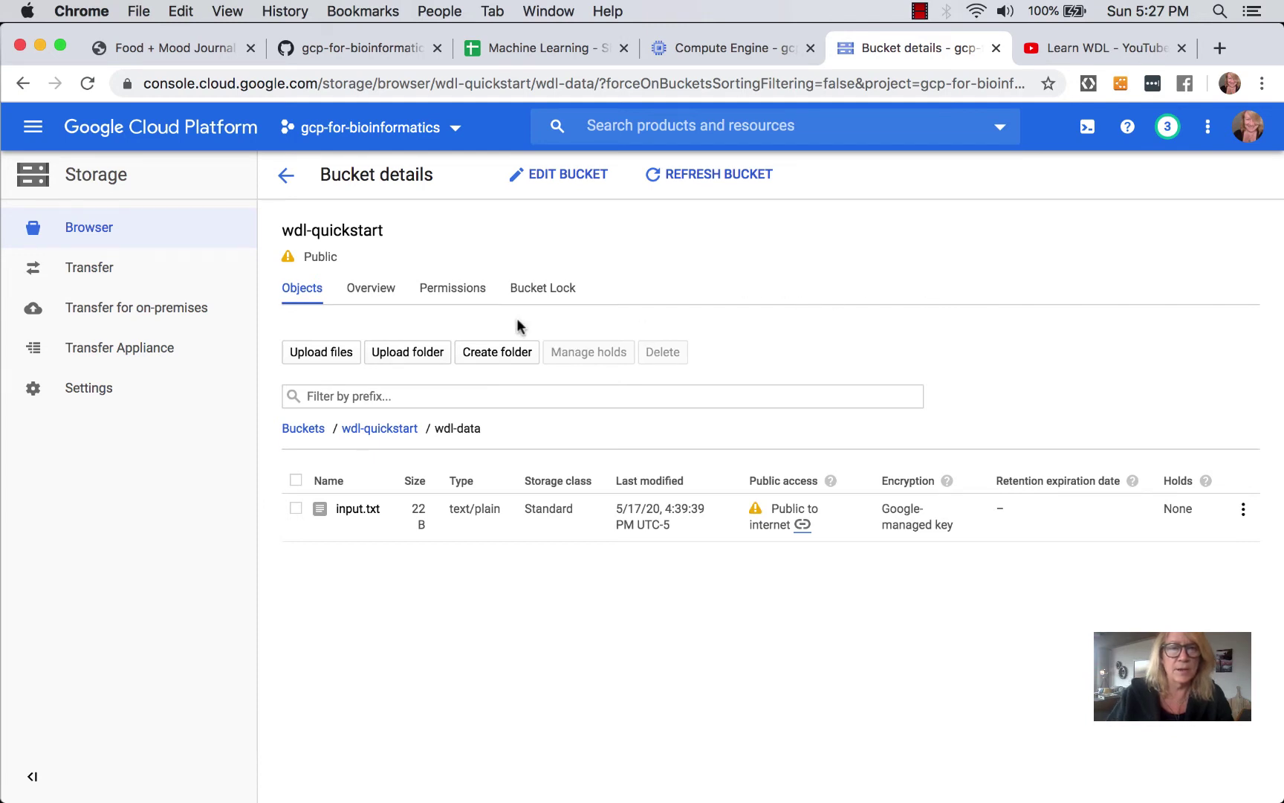
- Check the public bucket's permissions and input.txt's public link, then switch to the wdl-dev-machine SSH window
click(459, 295)
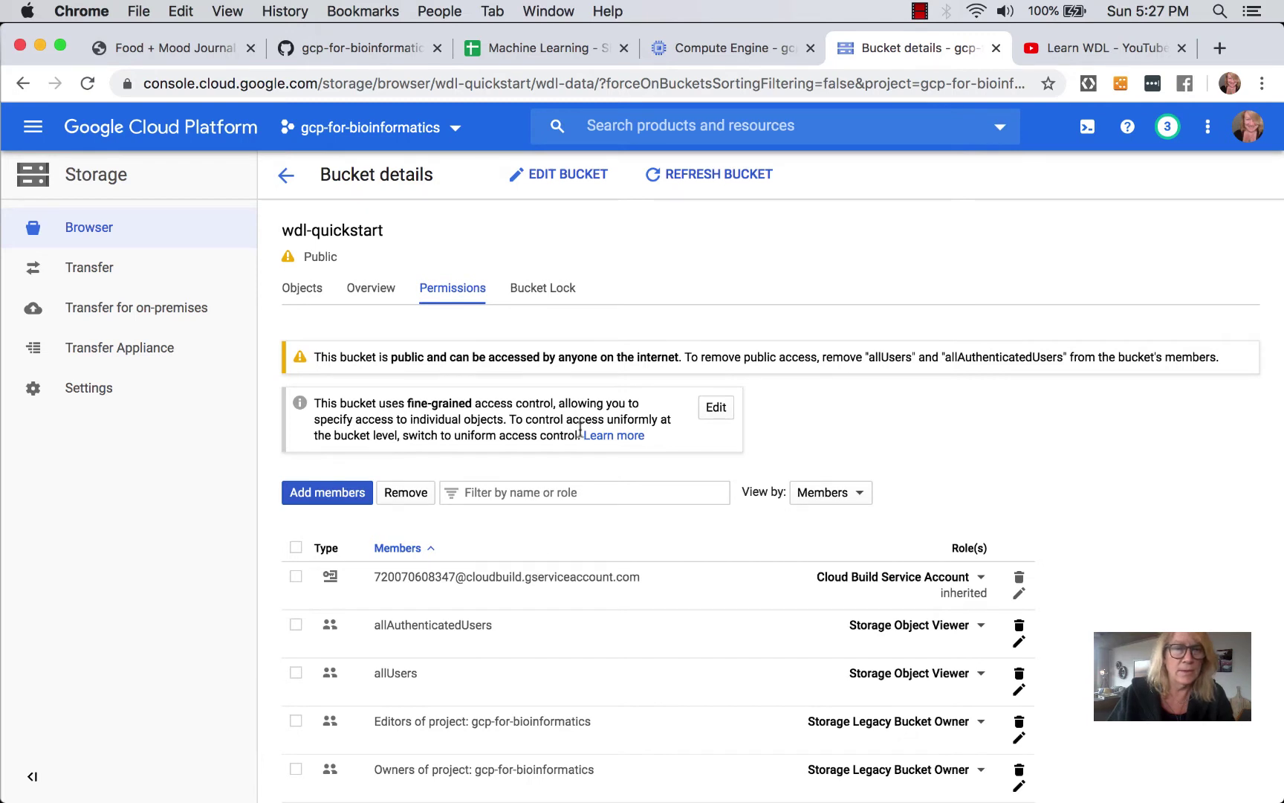
click(319, 295)
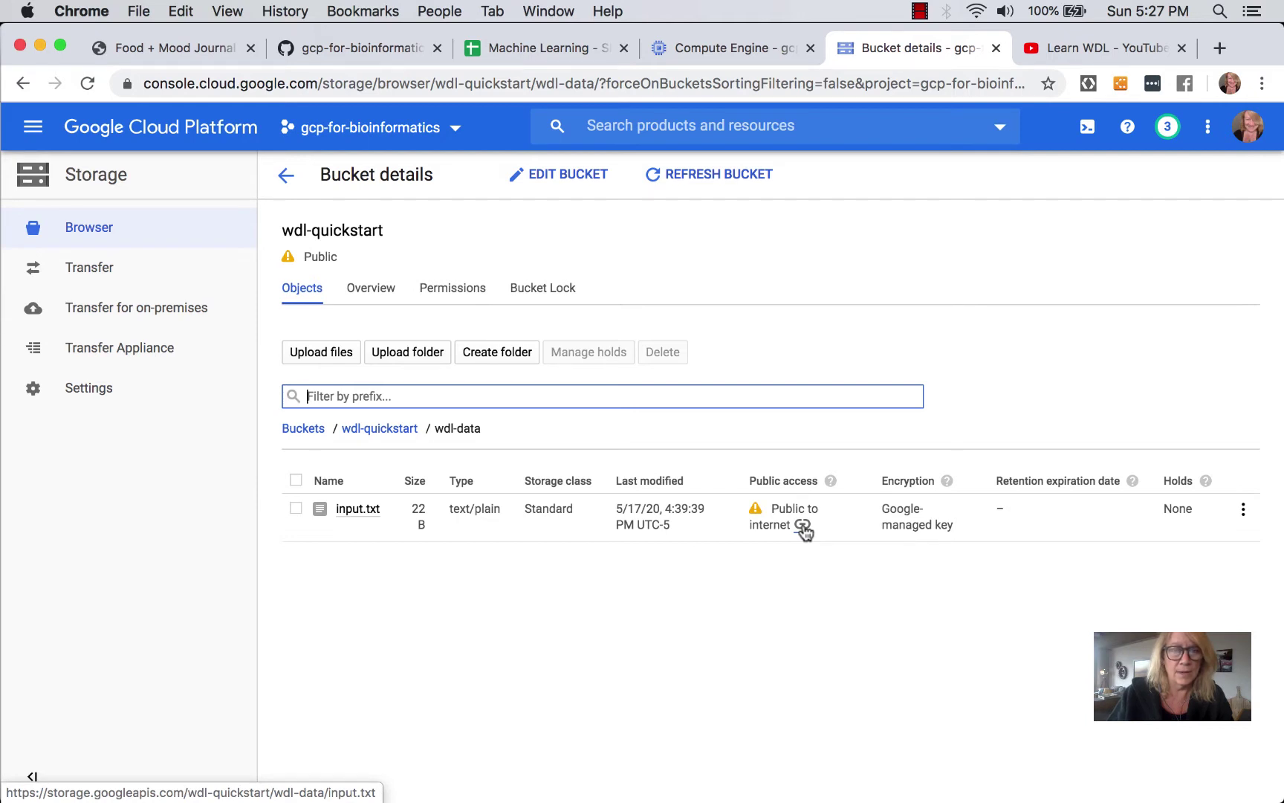
right_click(805, 531)
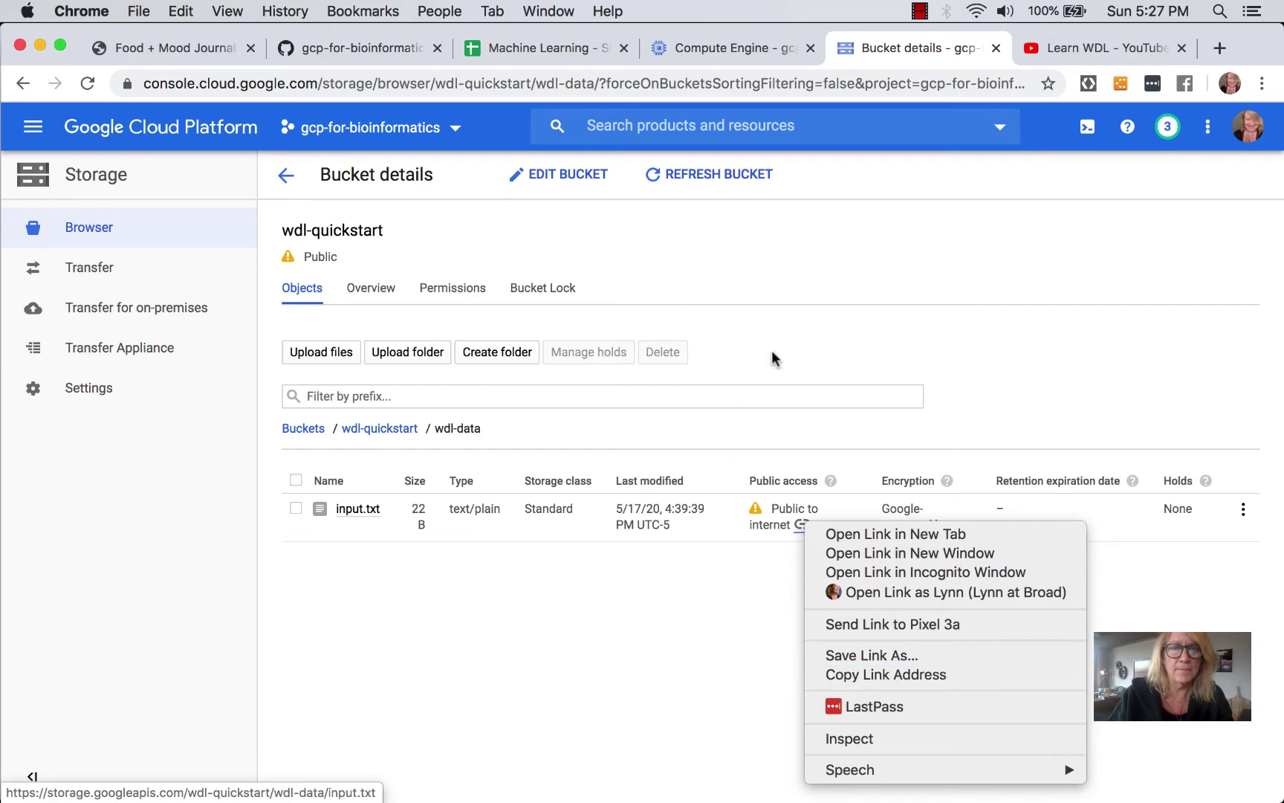
click(805, 261)
click(540, 11)
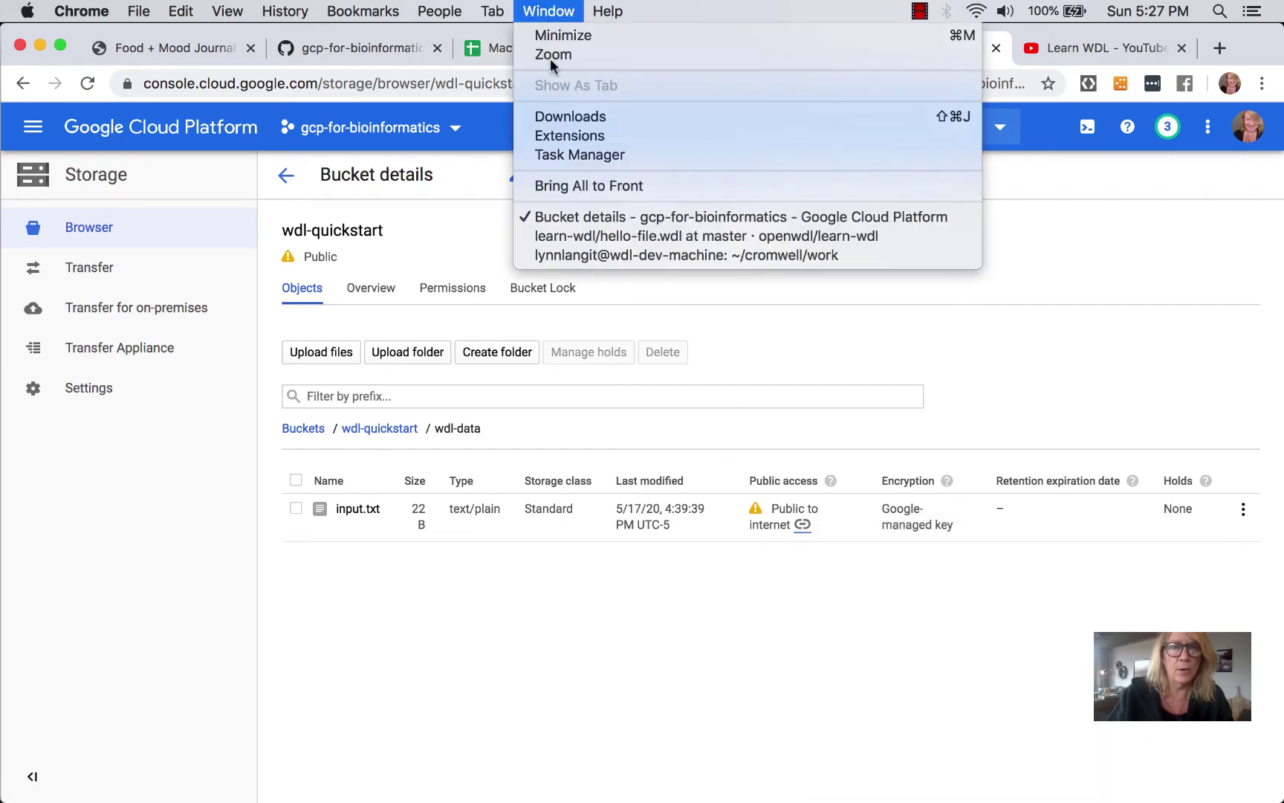
click(565, 256)
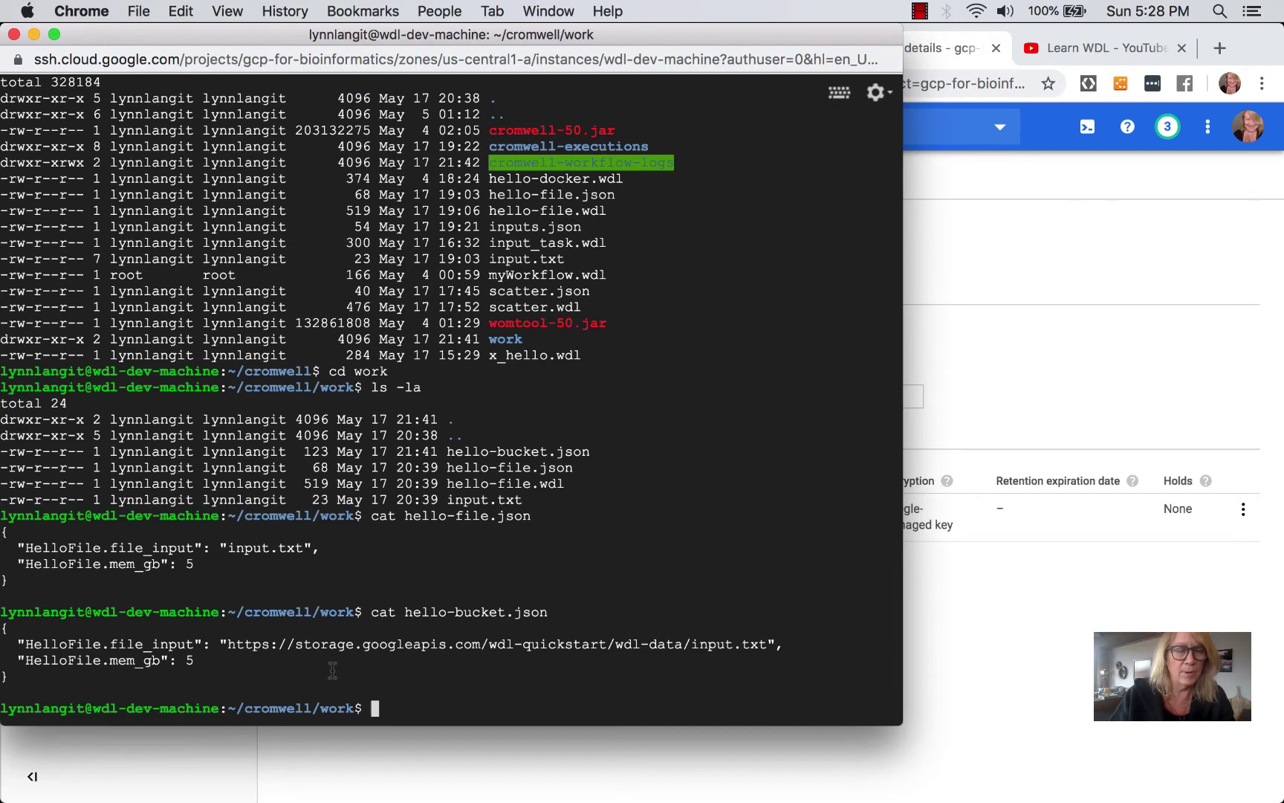
- Go up to the cromwell folder and enter the cromwell-50.jar run command for hello-file.wdl with hello-bucket.json
text(cd ..)
key(Return)
text(sudo java -jar cromwell-50.jar run ./work/hello-file.wdl --inputs ./work/hello-bucket.json)
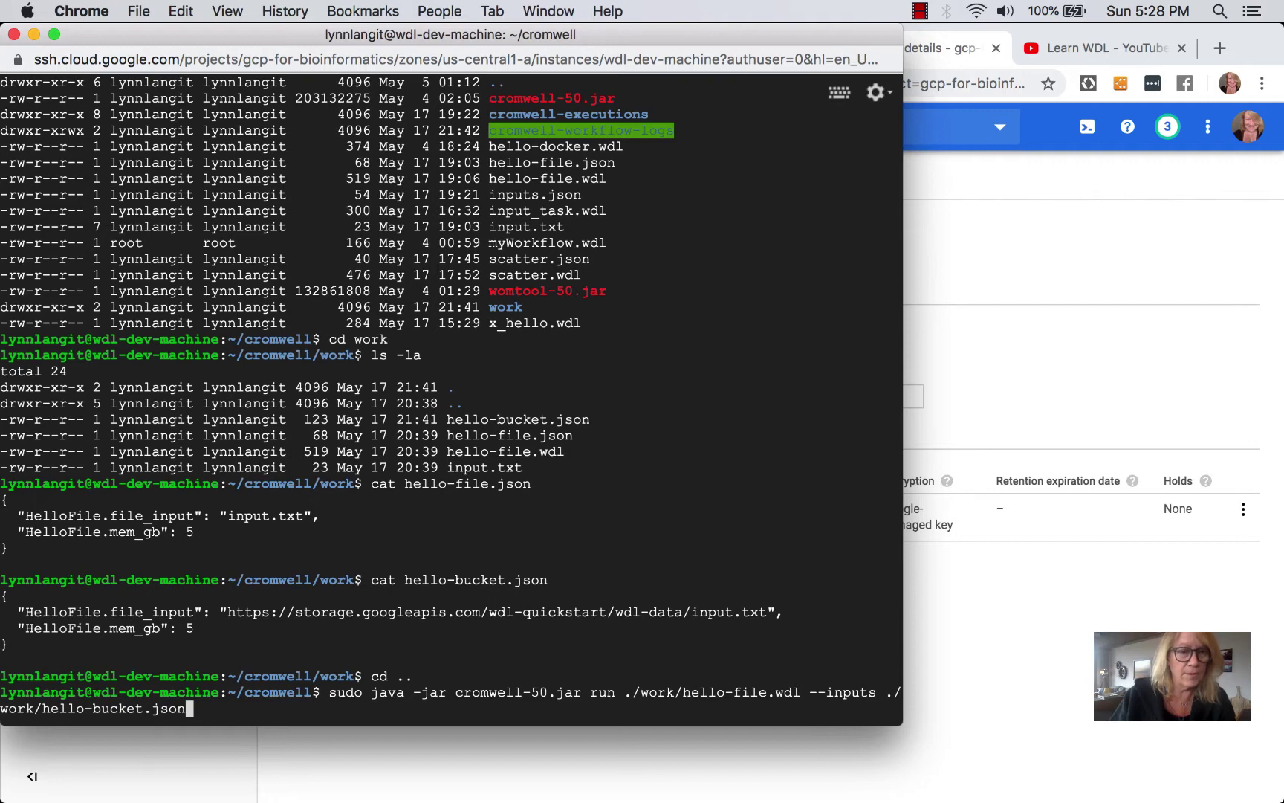
- Run the Cromwell HelloFile workflow to completion and inspect its outputs JSON
key(Return)
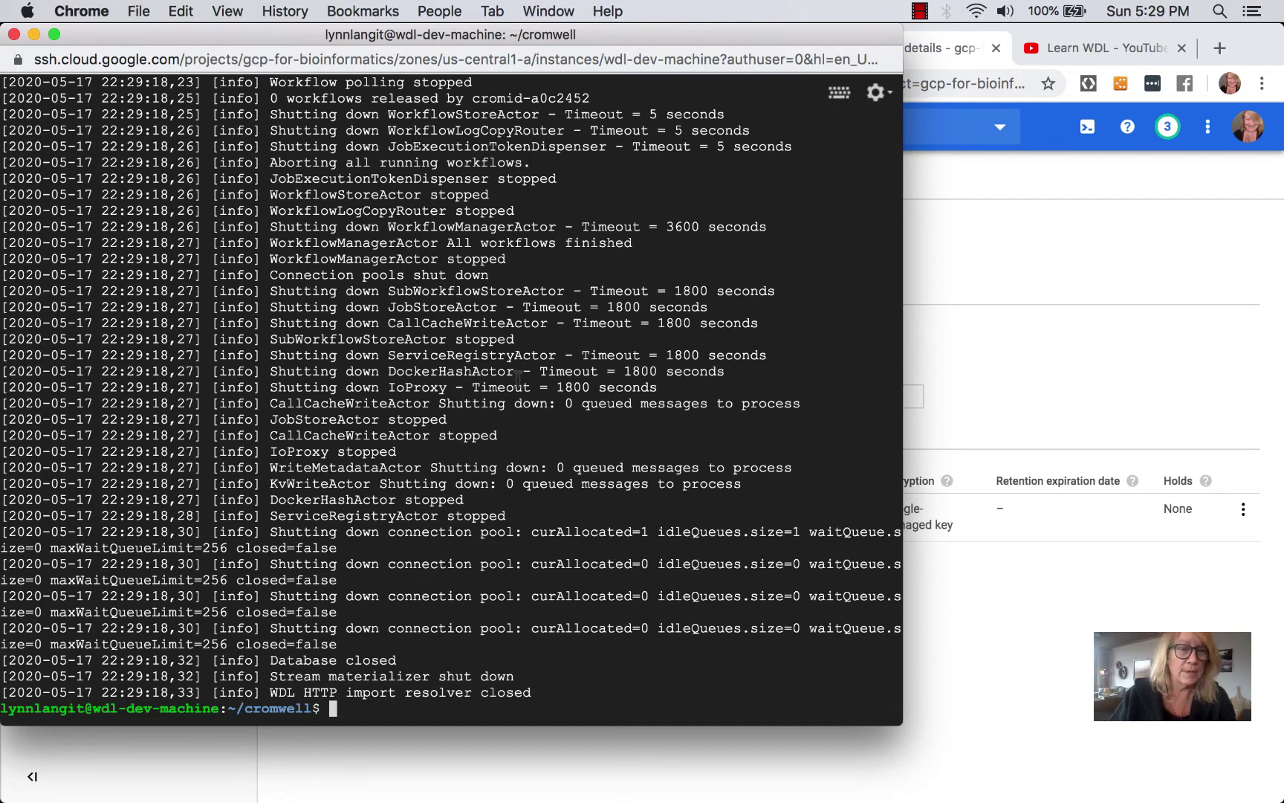
scroll(518, 379, up, 5)
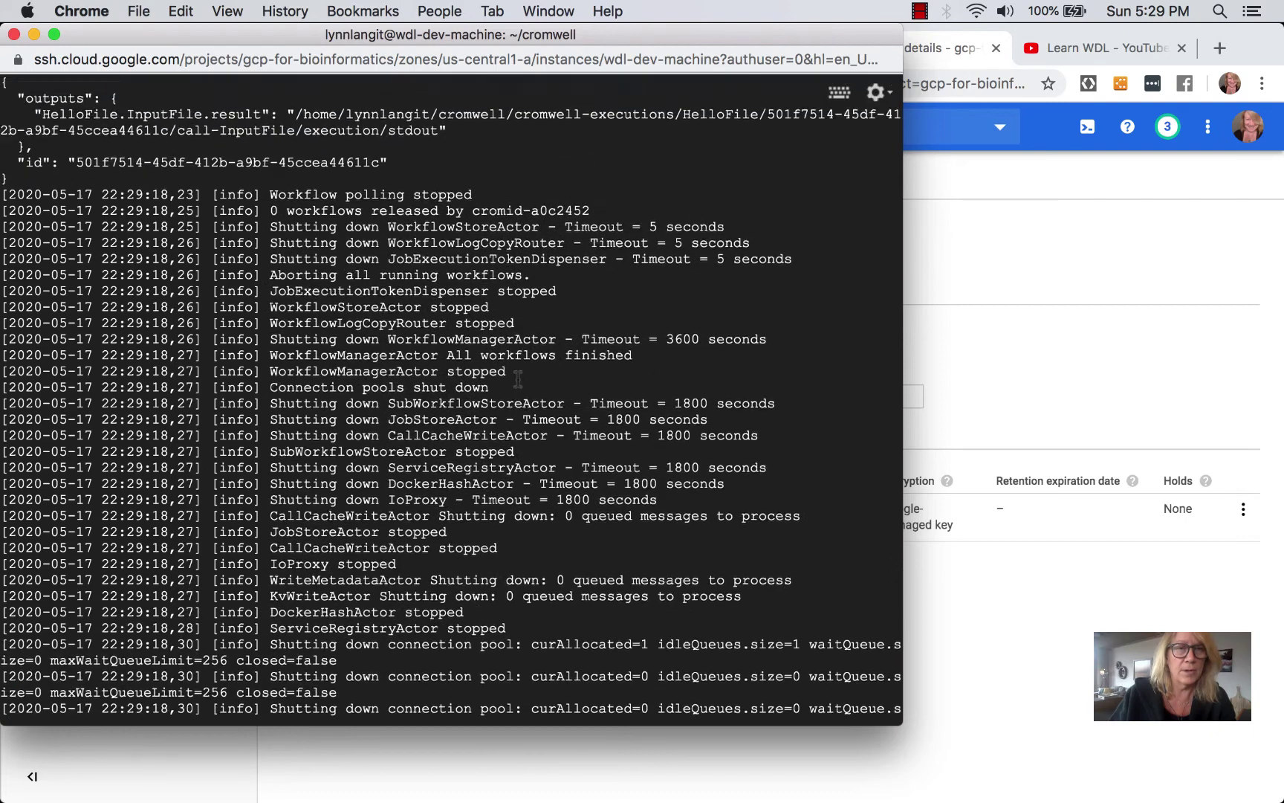
scroll(519, 379, up, 1)
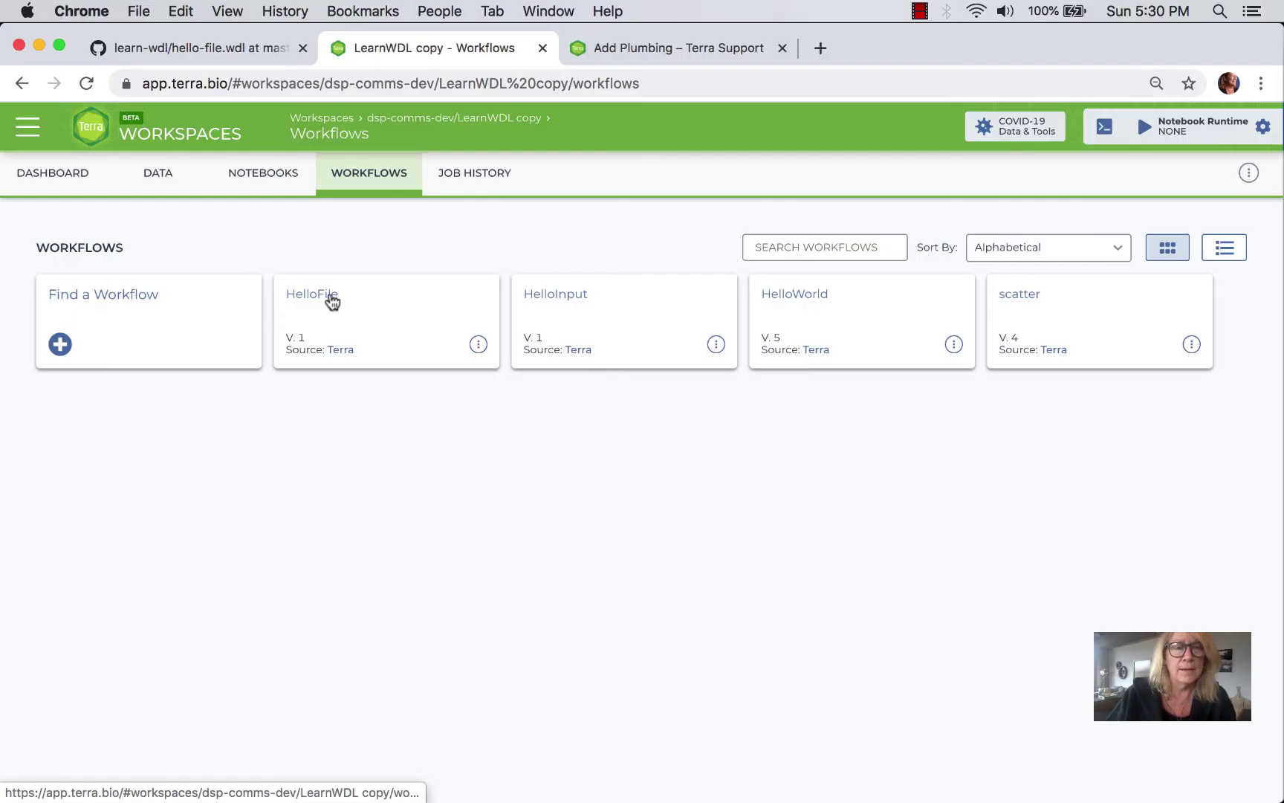
- Open HelloFile, read through its WDL script, then view its inputs: file_input and mem_gb 32
click(330, 299)
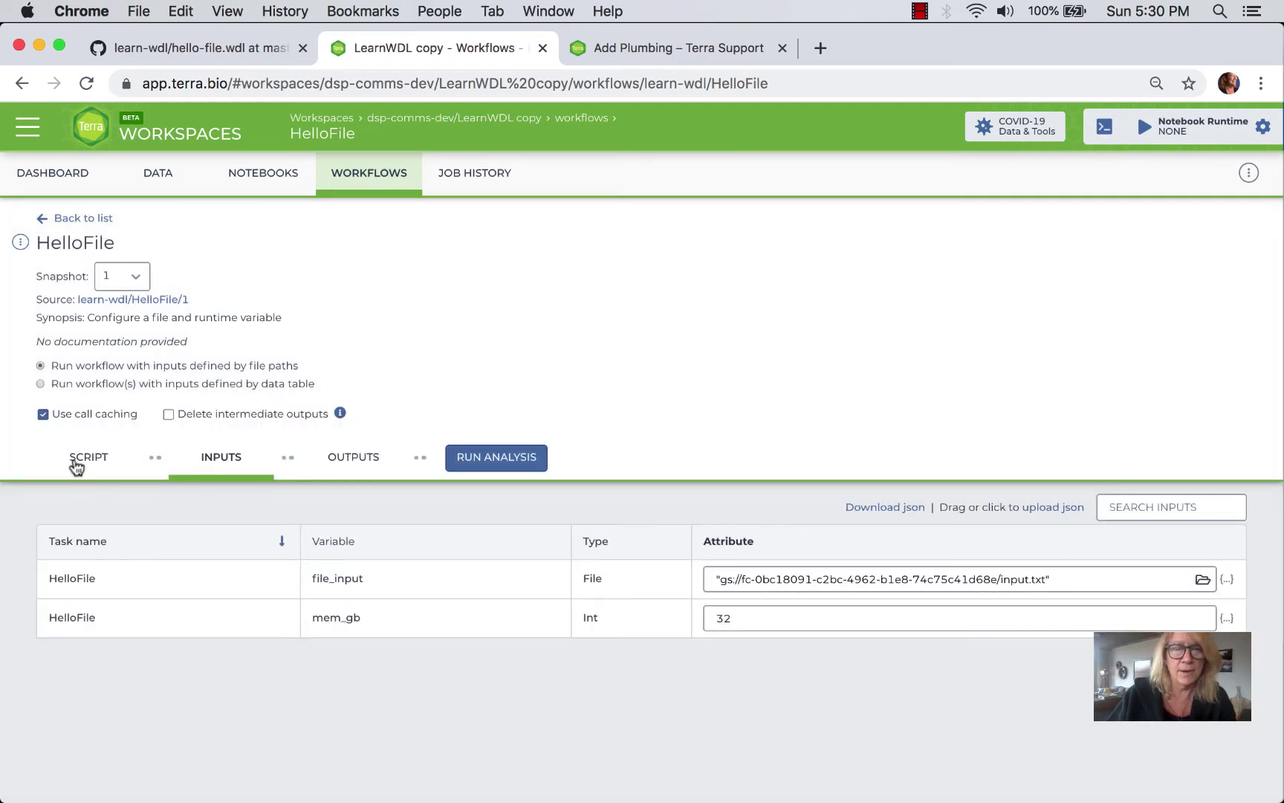
click(77, 462)
scroll(201, 589, down, 2)
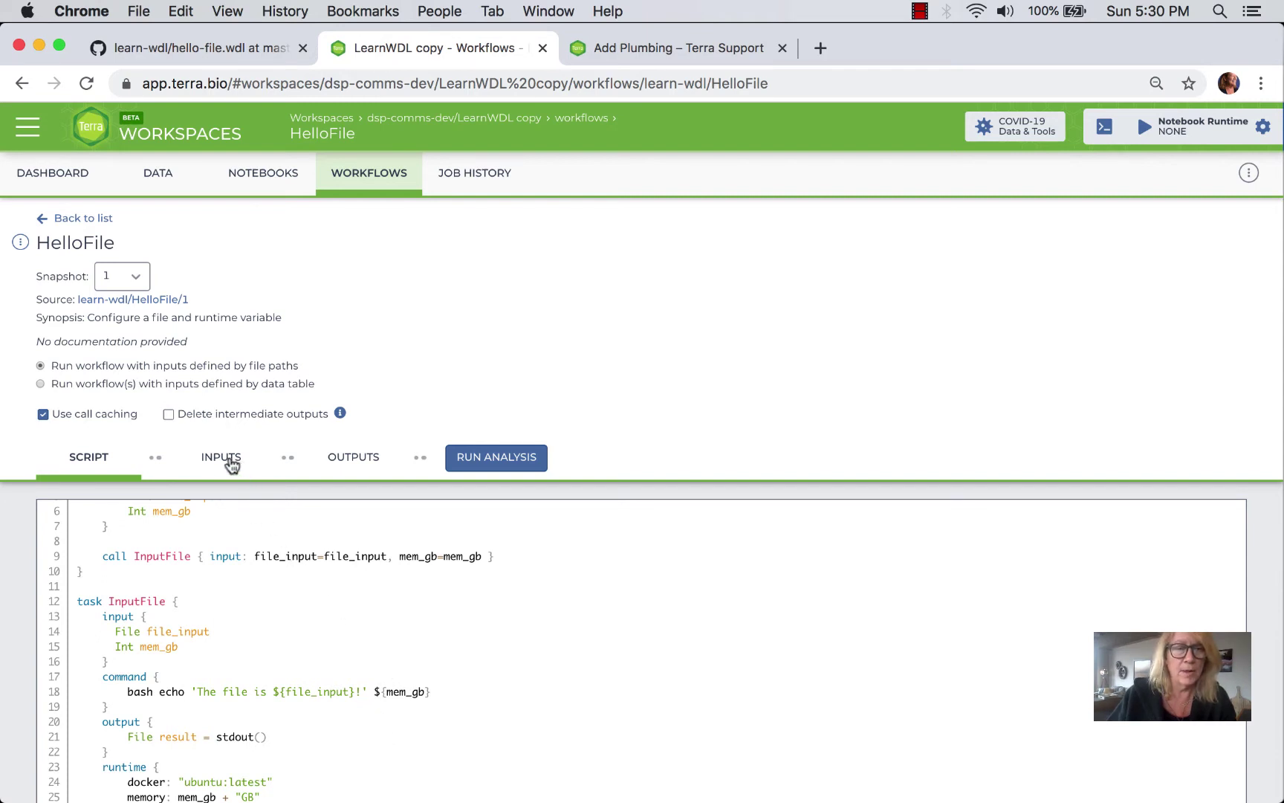
click(230, 461)
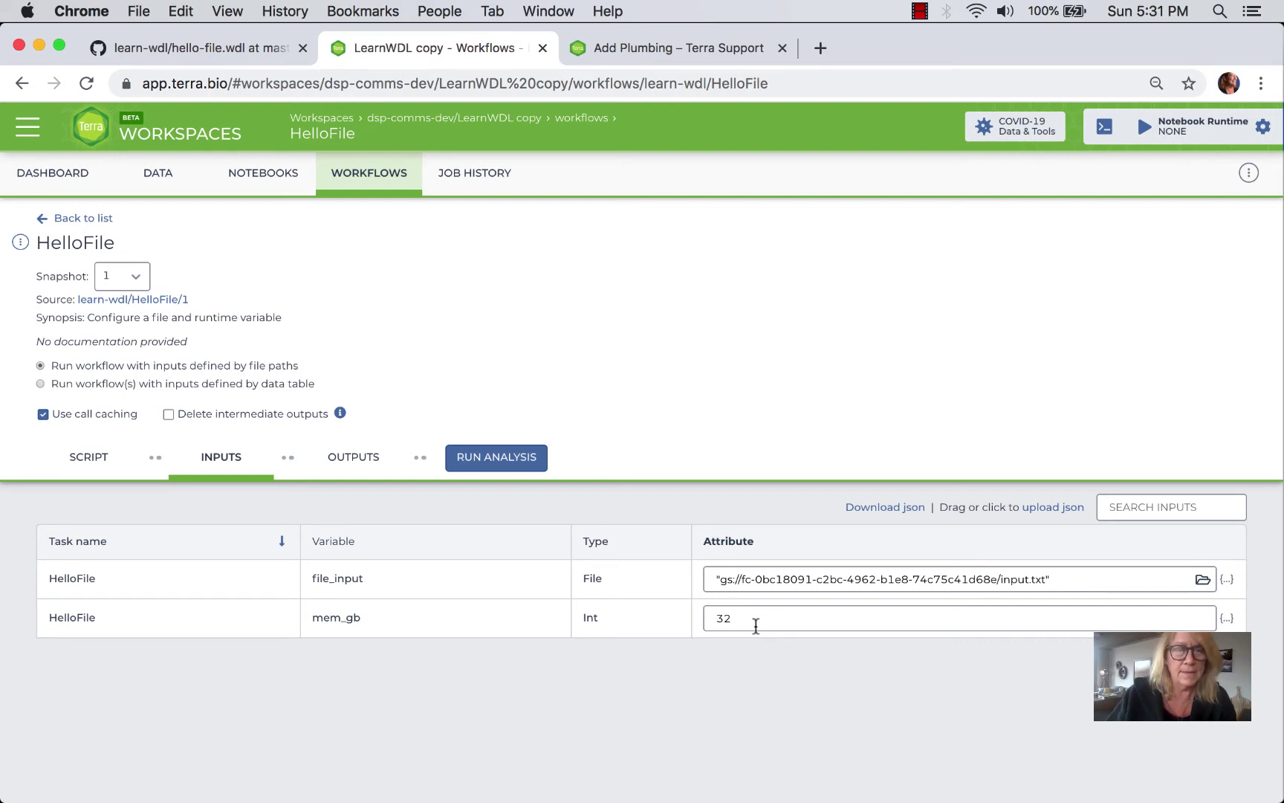
- Confirm input.txt is in the workspace Files, compare it with HelloFile's file_input path, and return to Data
click(182, 176)
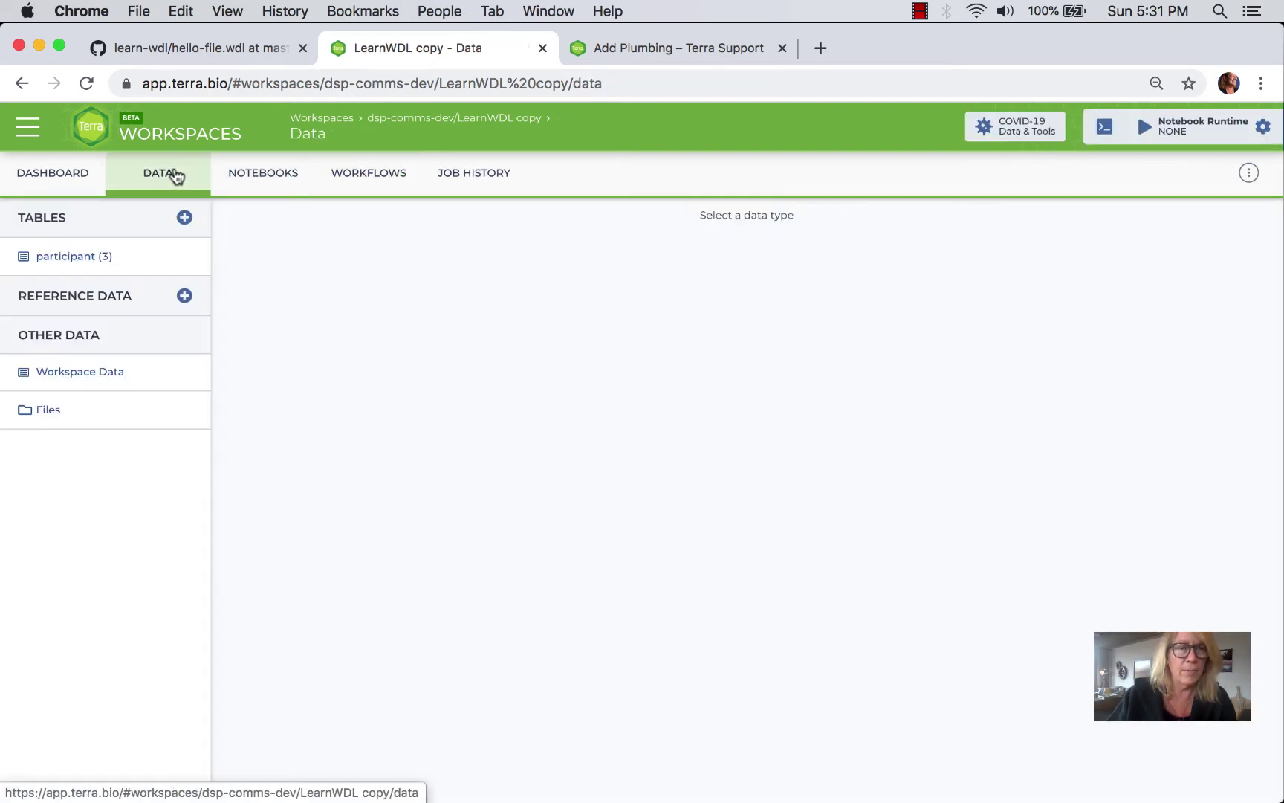
click(175, 416)
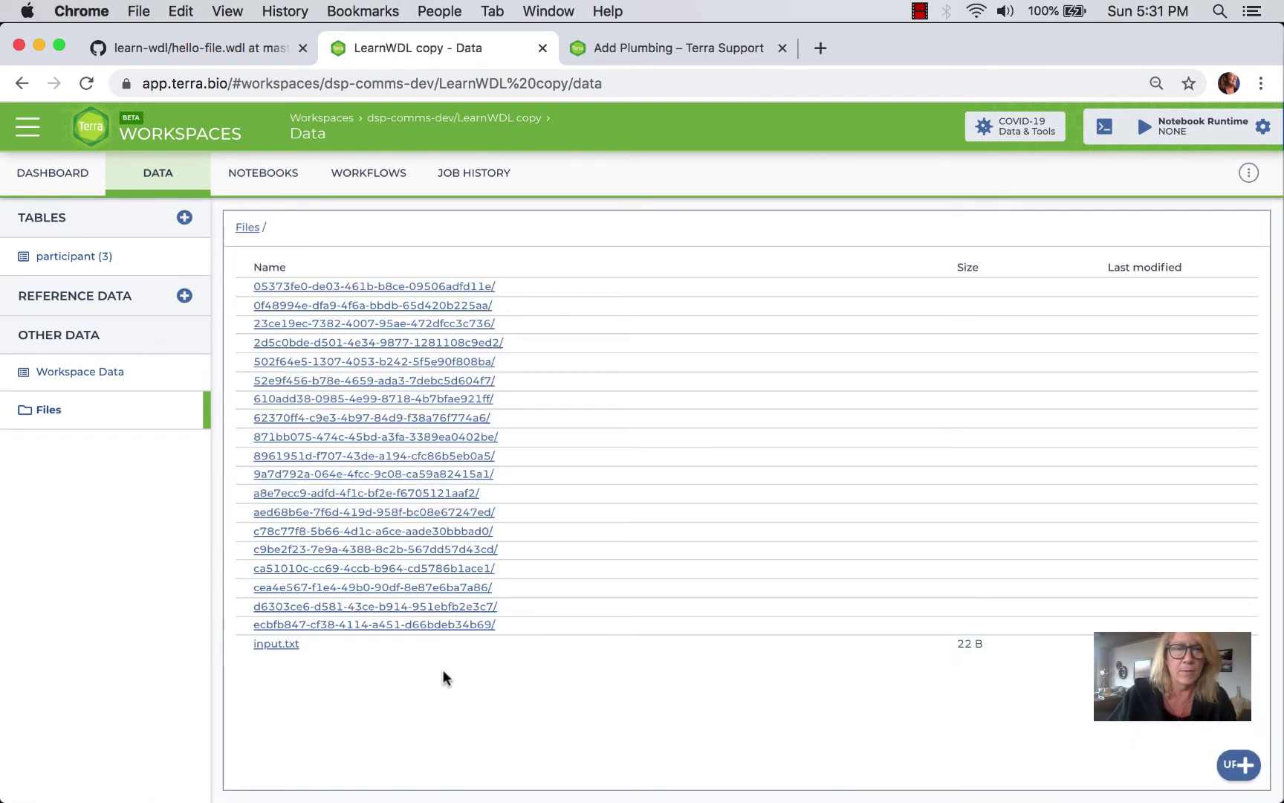
key(super+bracketleft)
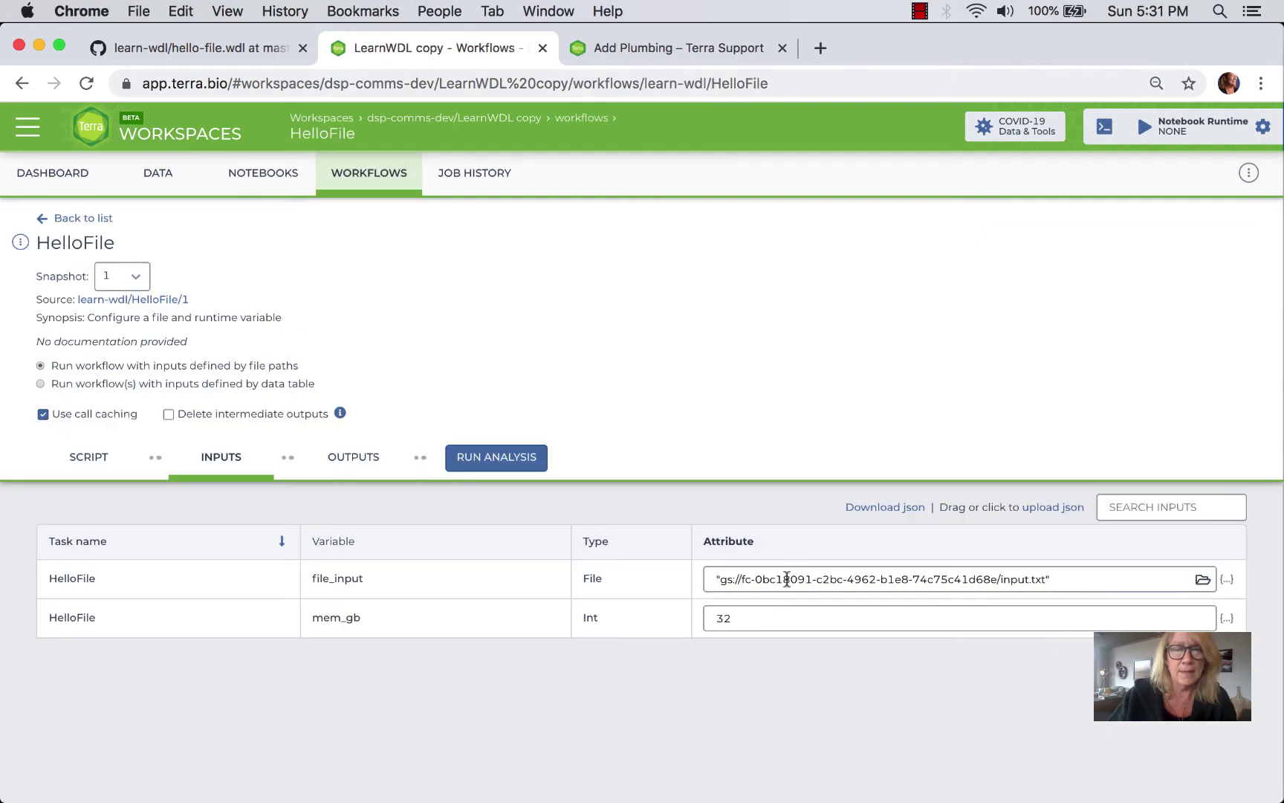
double_click(787, 579)
click(814, 579)
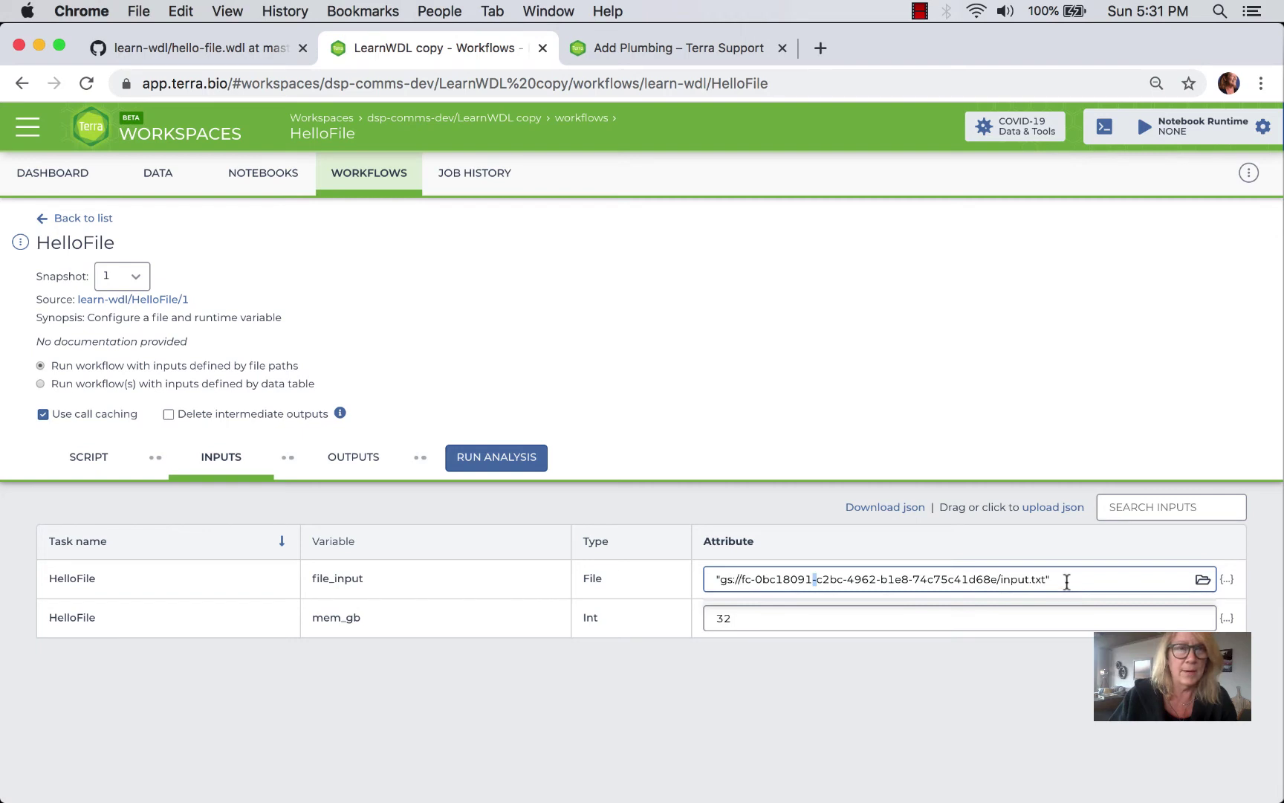
click(165, 175)
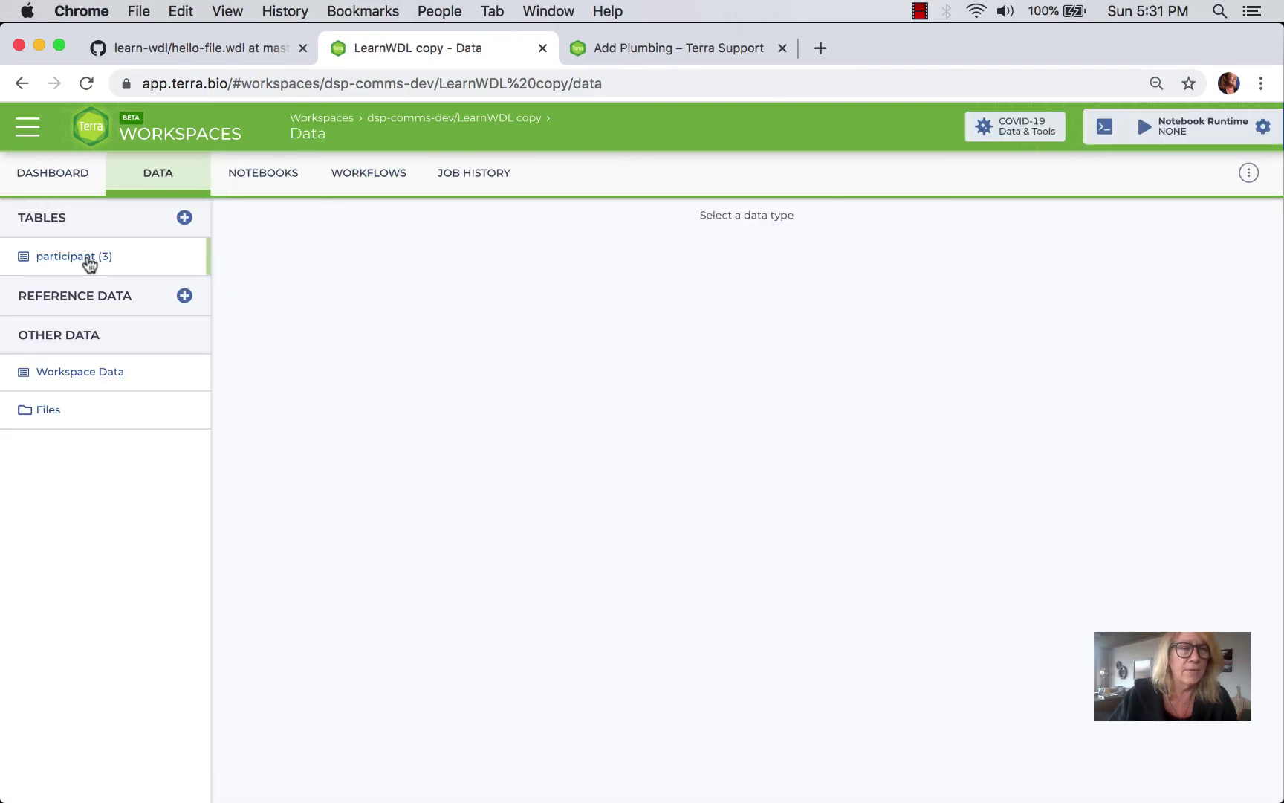
- Open the participant table and look at the import and file_input editors without changing anything
click(87, 259)
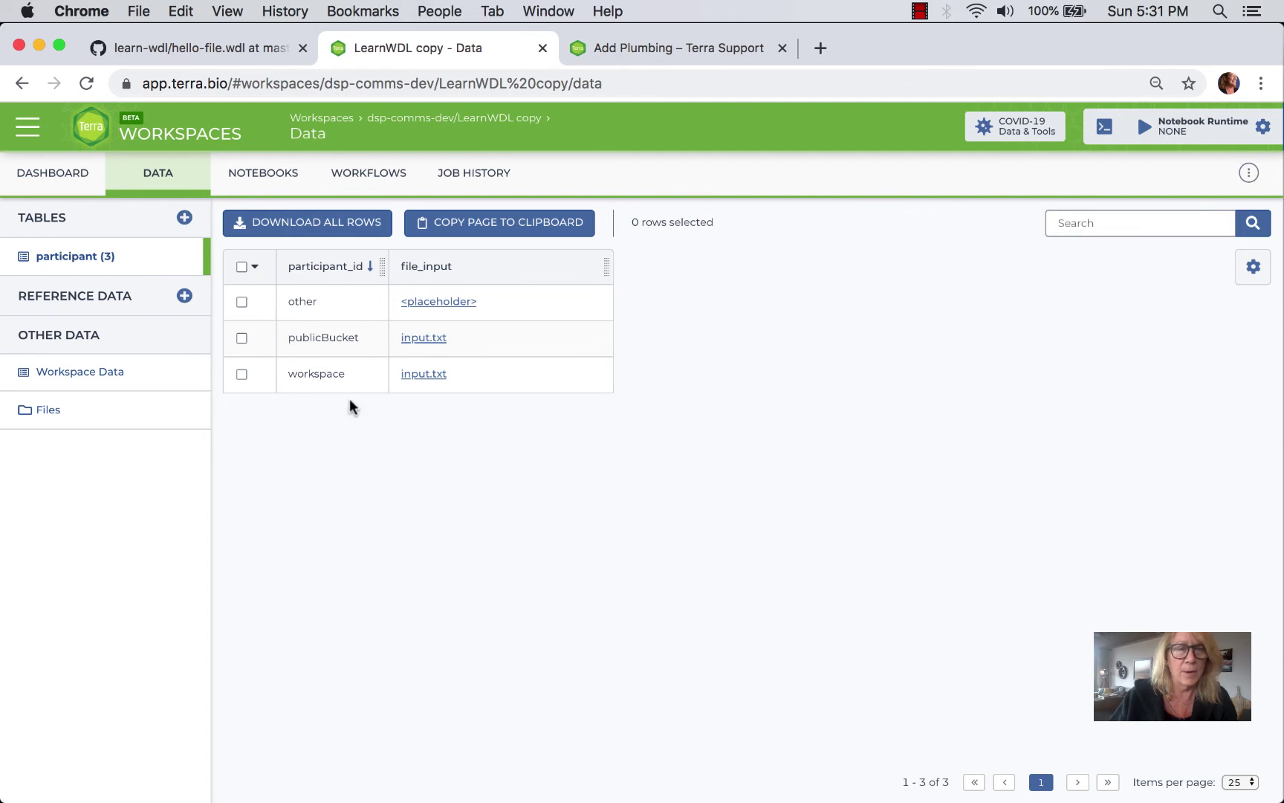
click(183, 217)
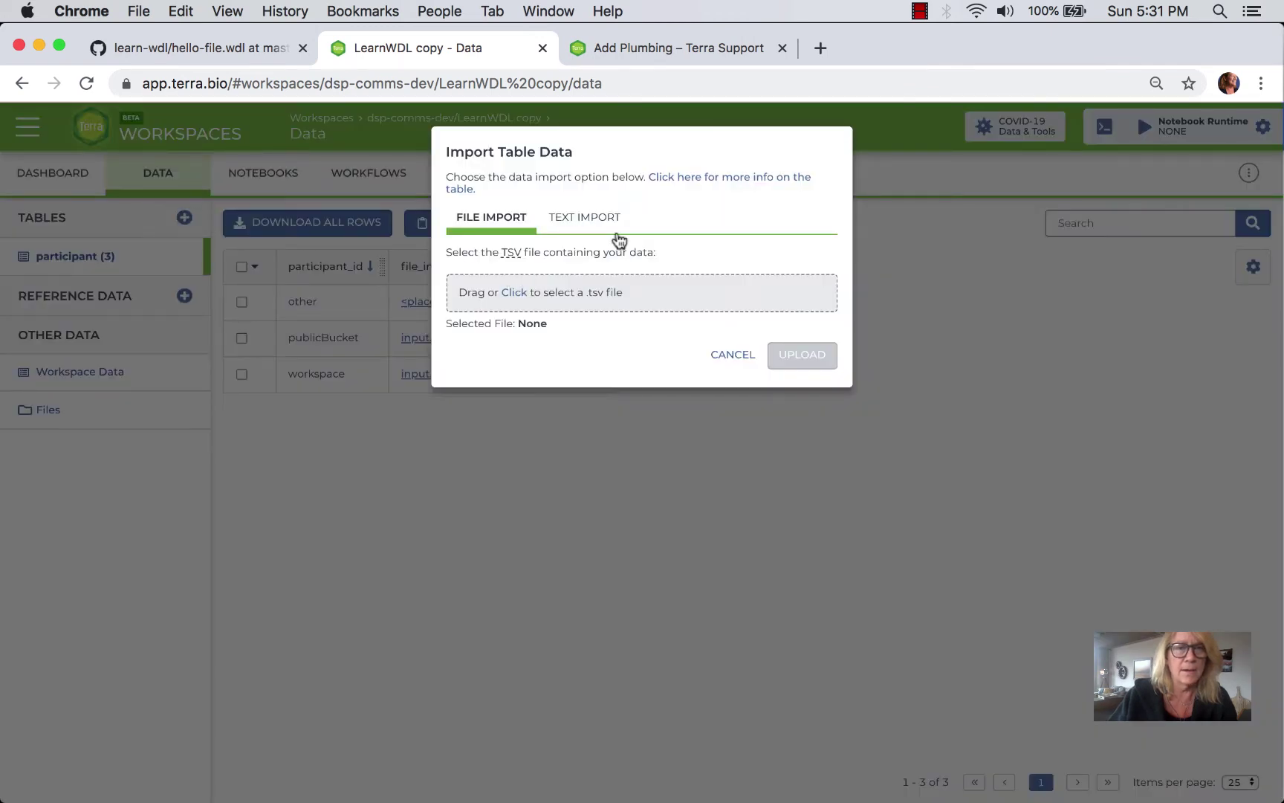
click(594, 222)
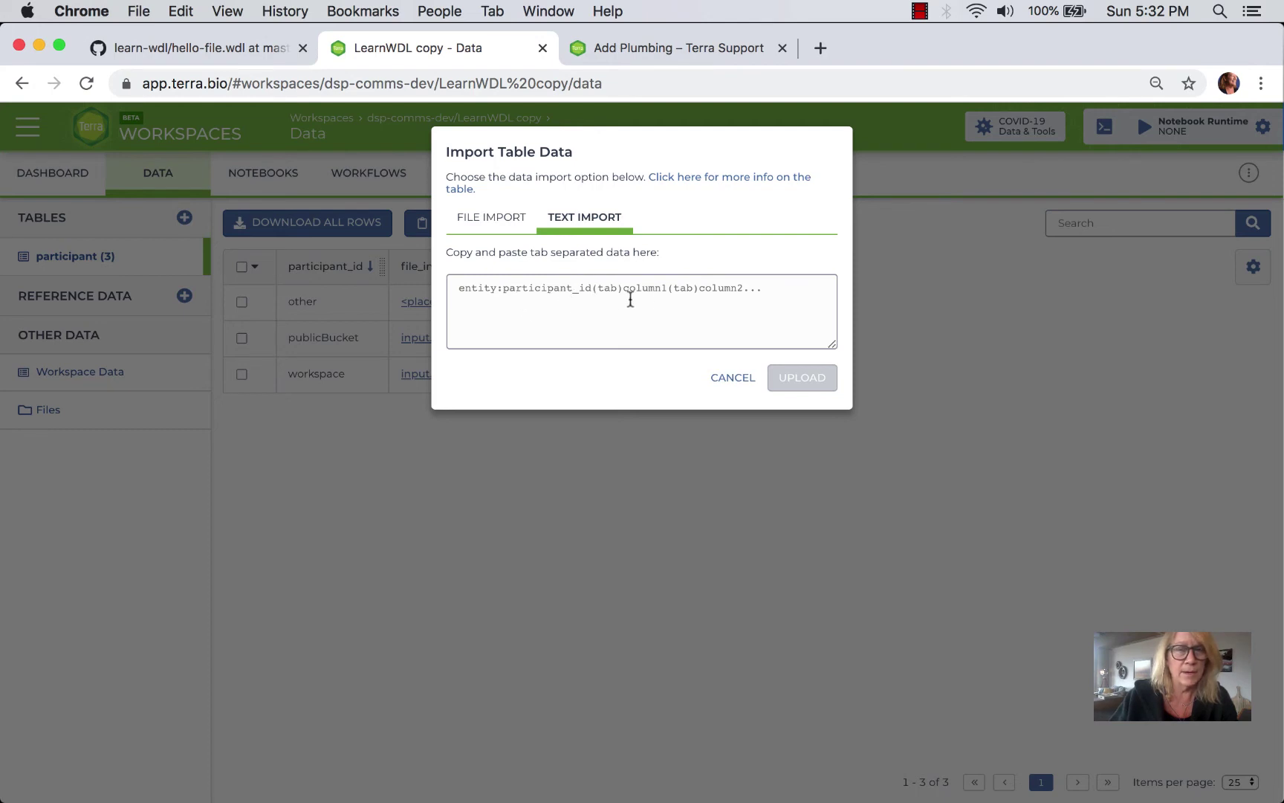
click(725, 378)
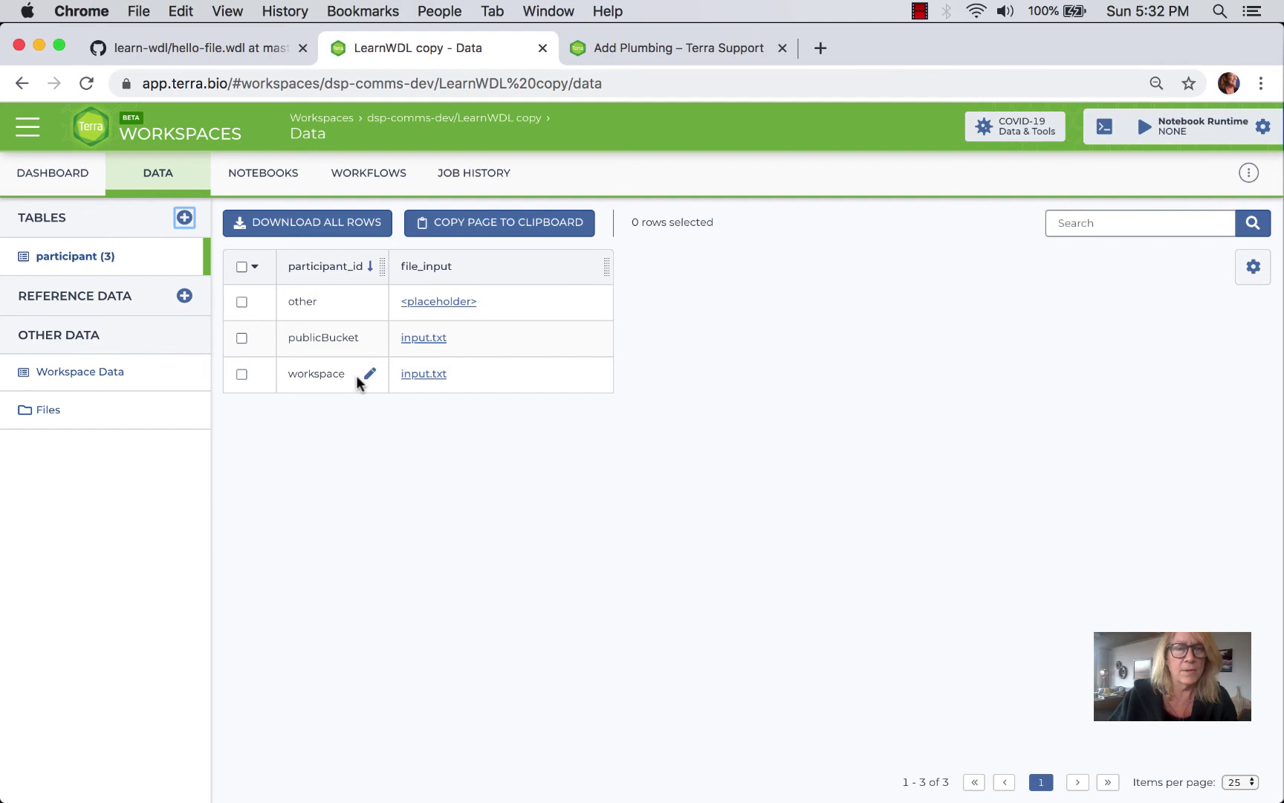
click(594, 304)
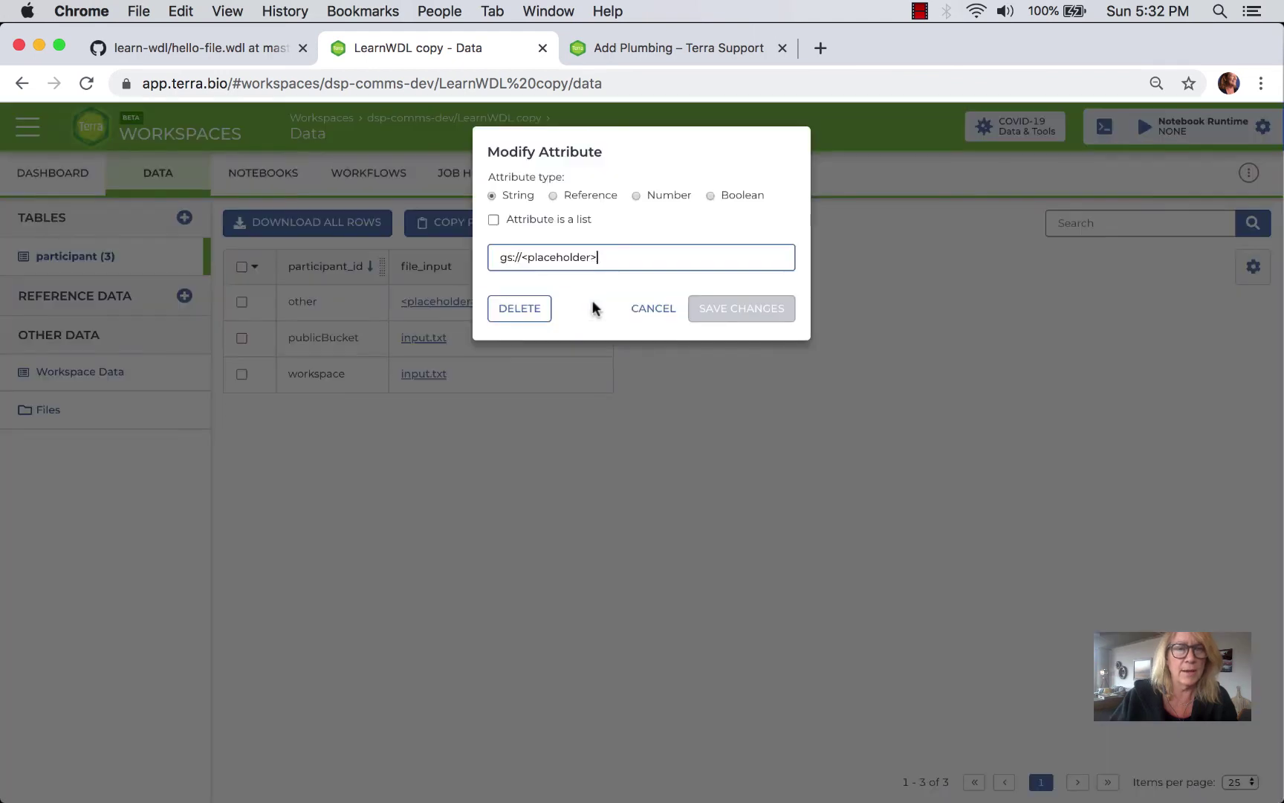
click(656, 309)
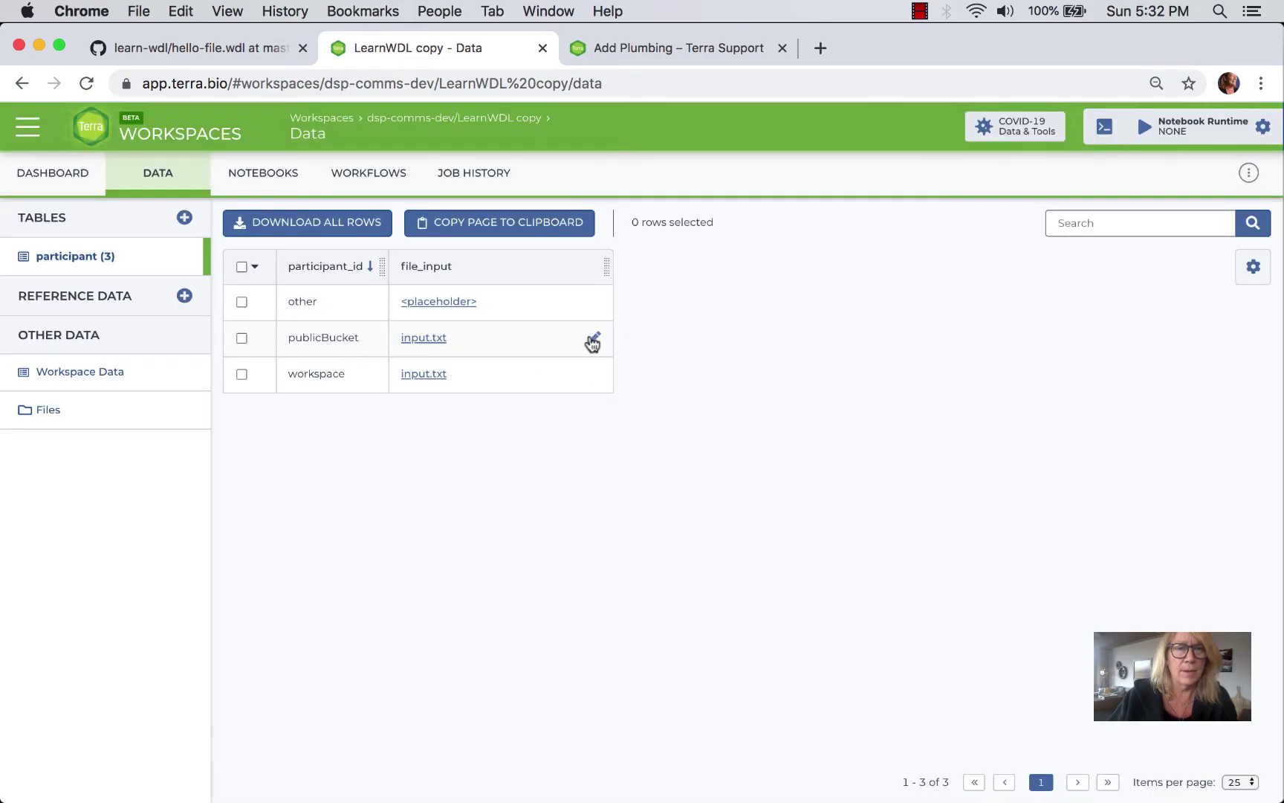
- View File Details for the publicBucket and workspace rows' input.txt files
click(428, 339)
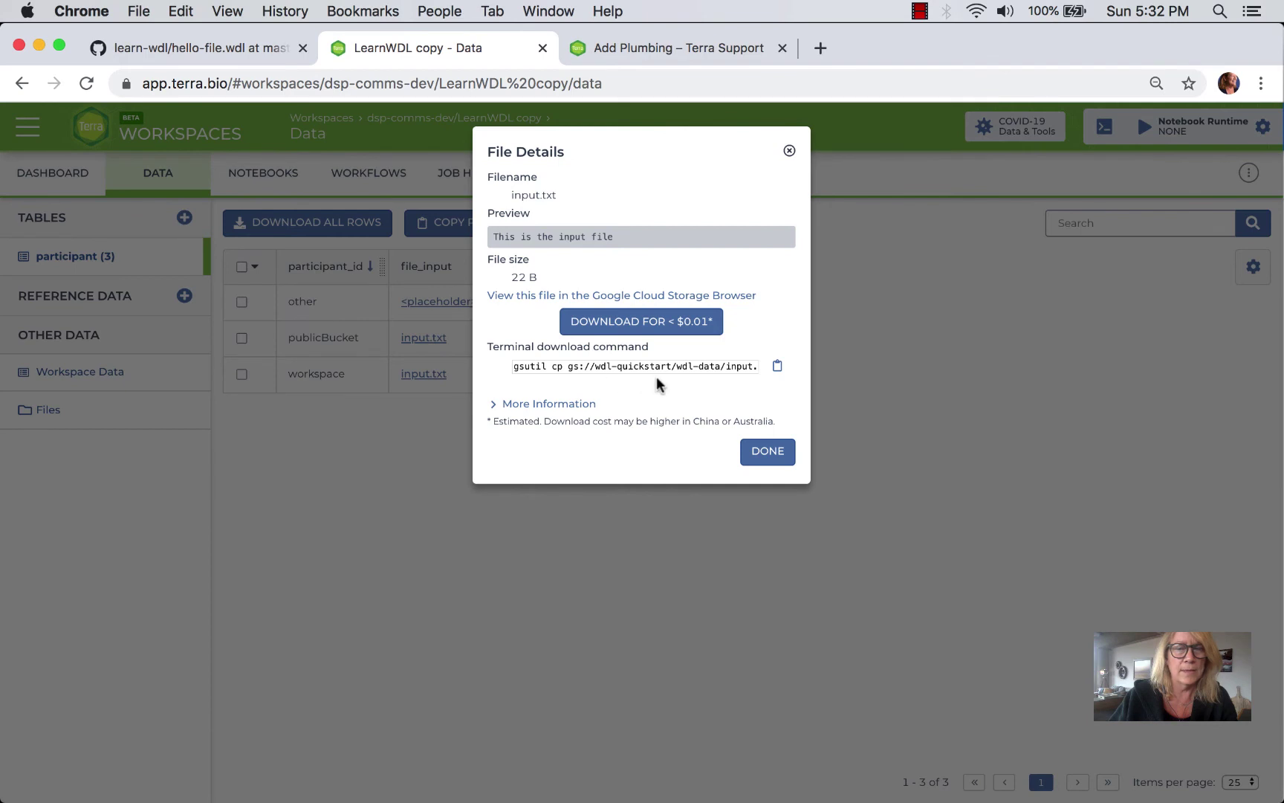
click(789, 151)
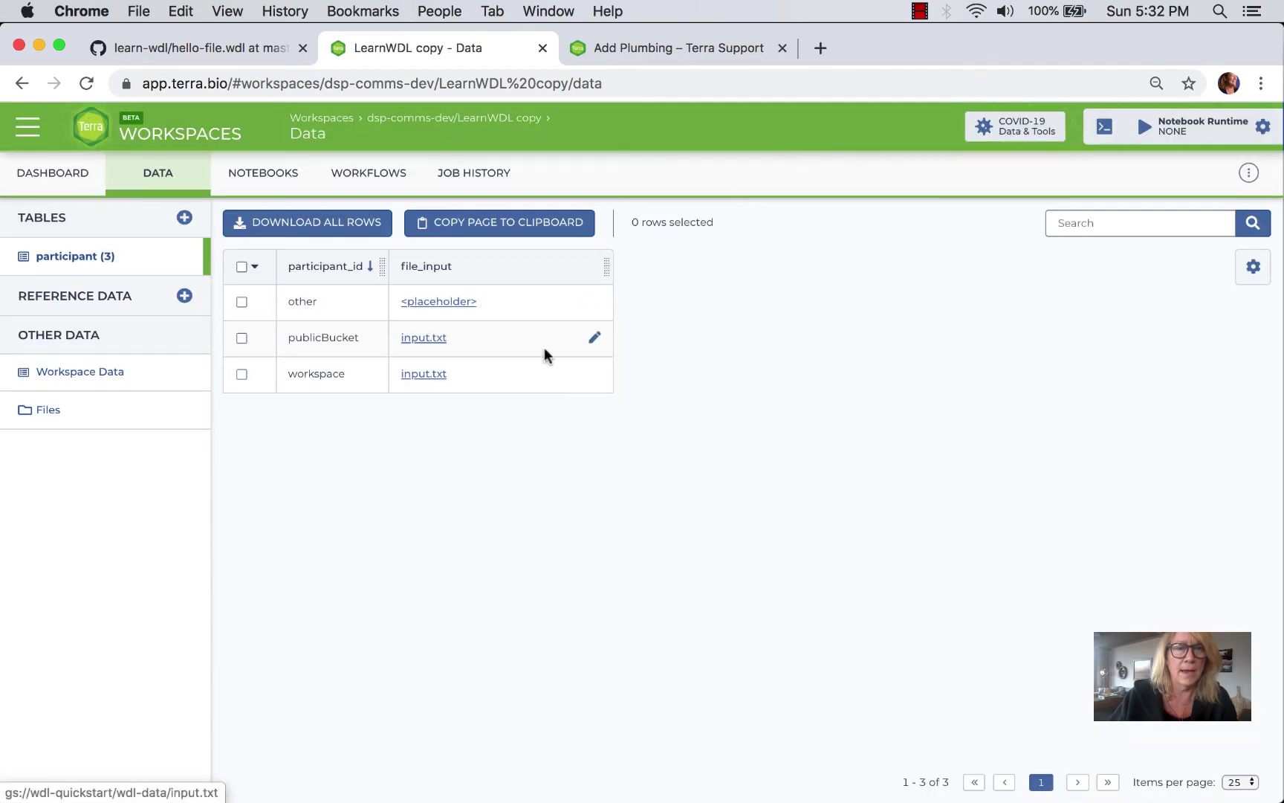
click(427, 373)
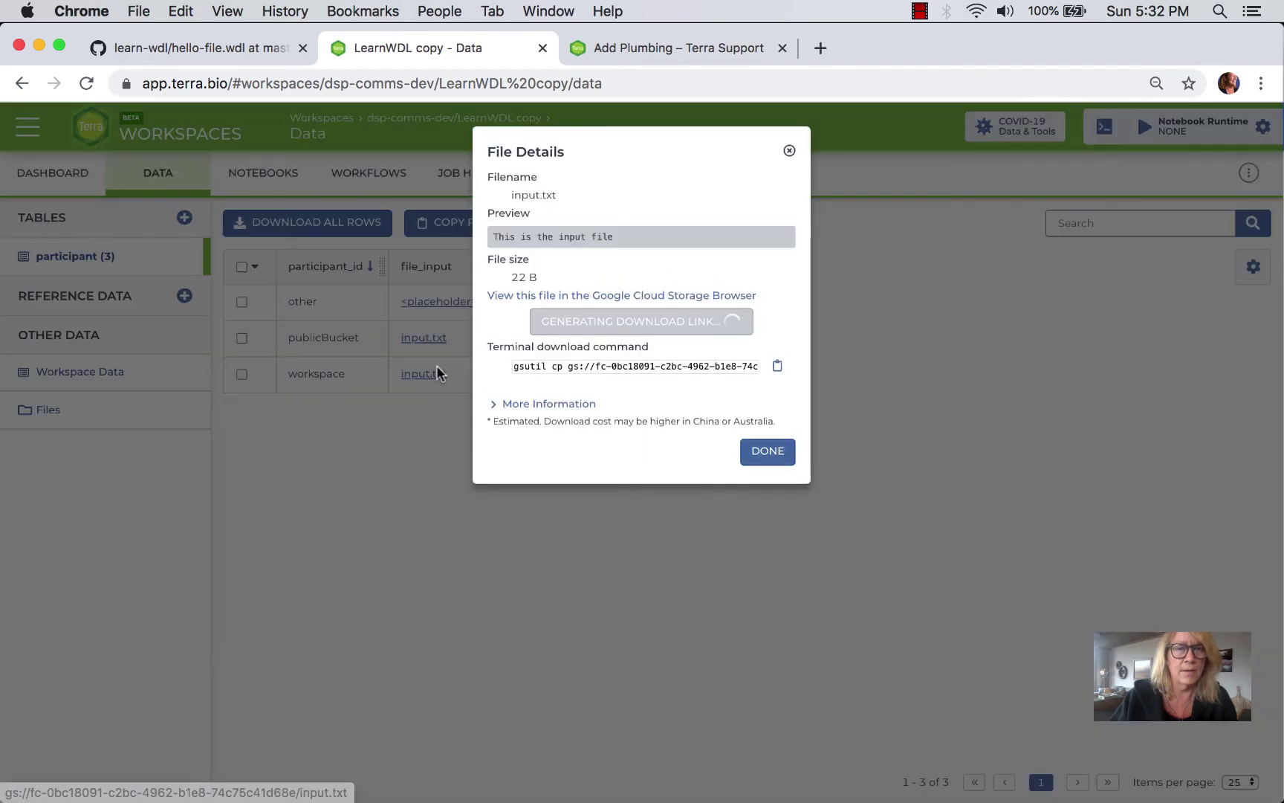
key(Escape)
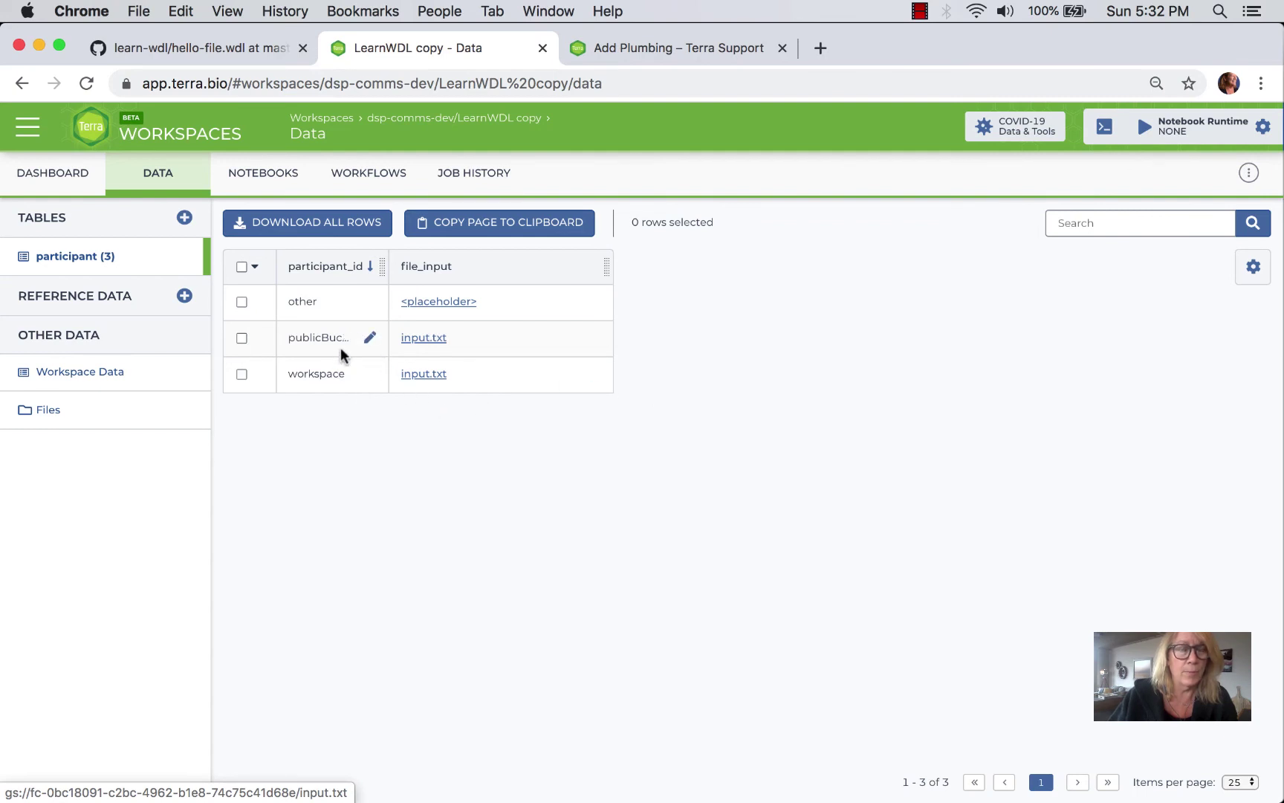
click(374, 182)
- Switch HelloFile to data-table inputs with root entity participant, clear file_input, and select only the publicBucket row
click(330, 294)
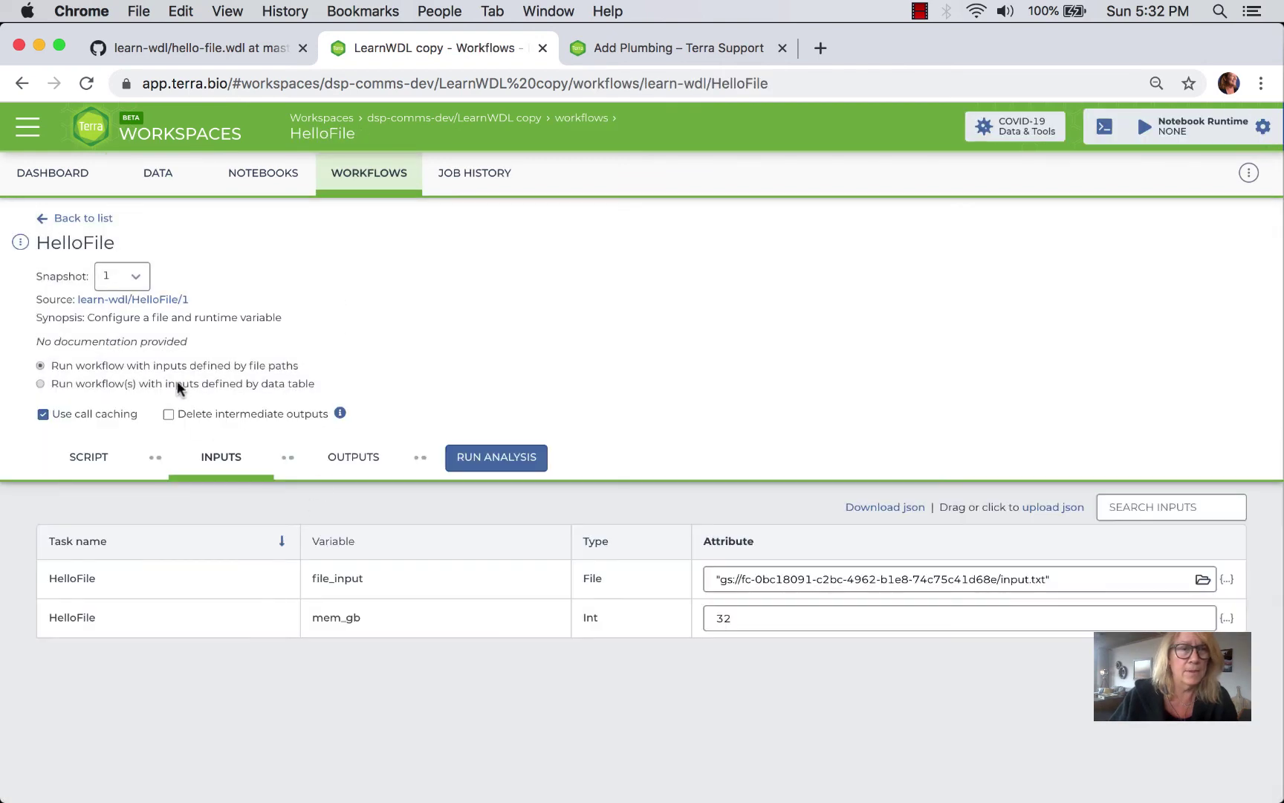
click(178, 383)
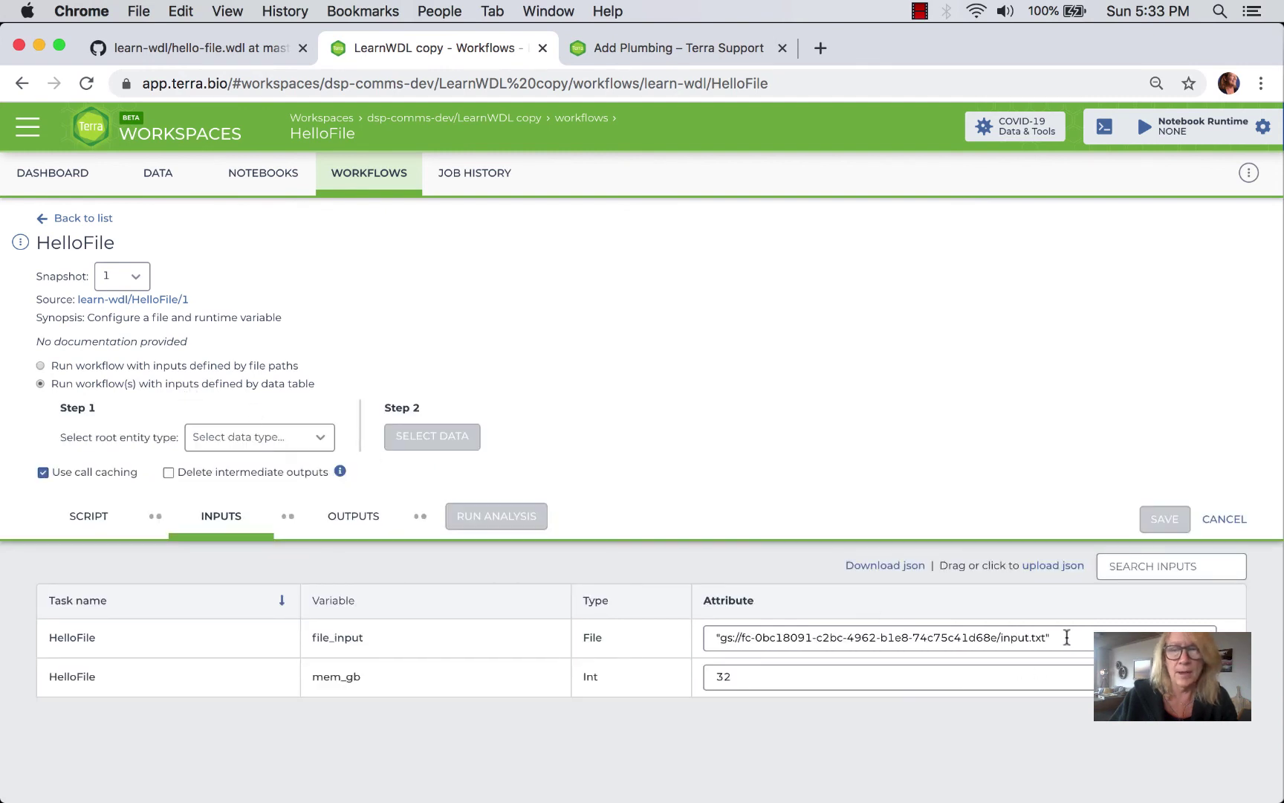
drag(1064, 637, 671, 643)
key(BackSpace)
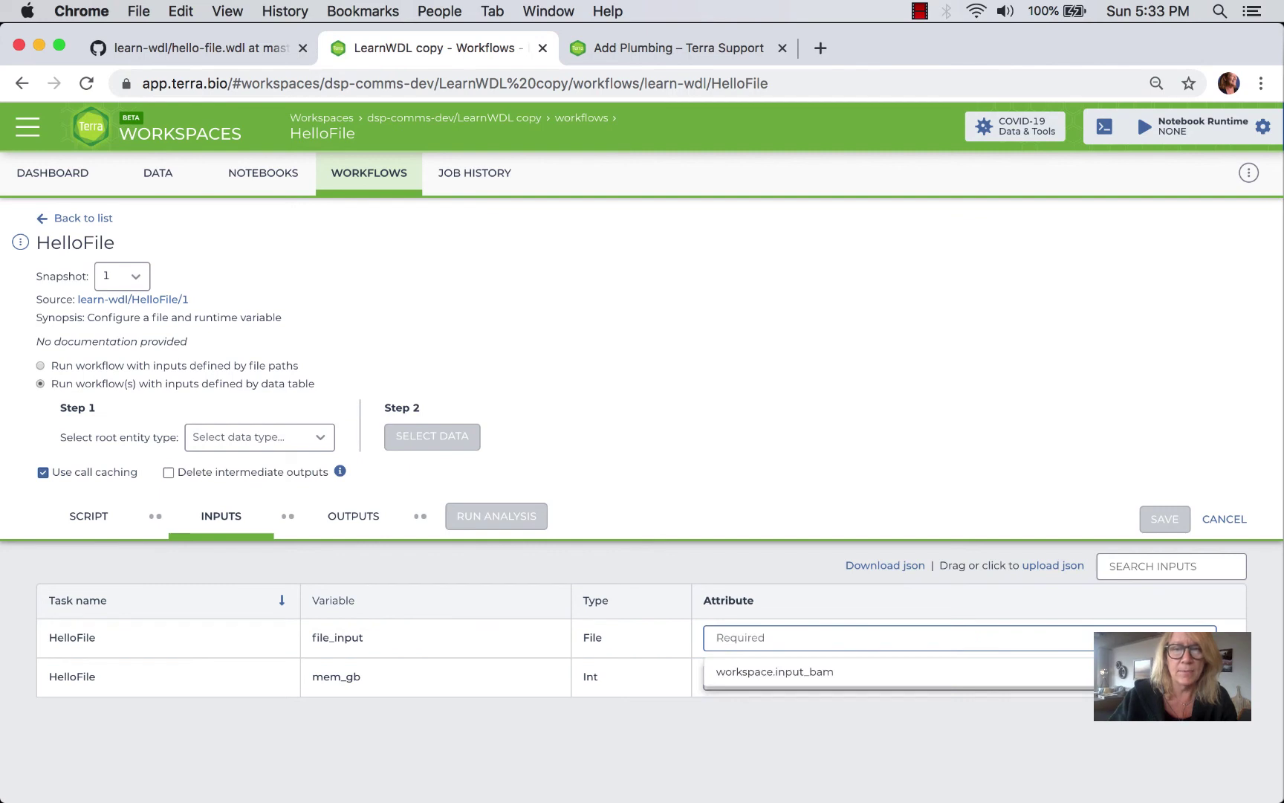
click(321, 437)
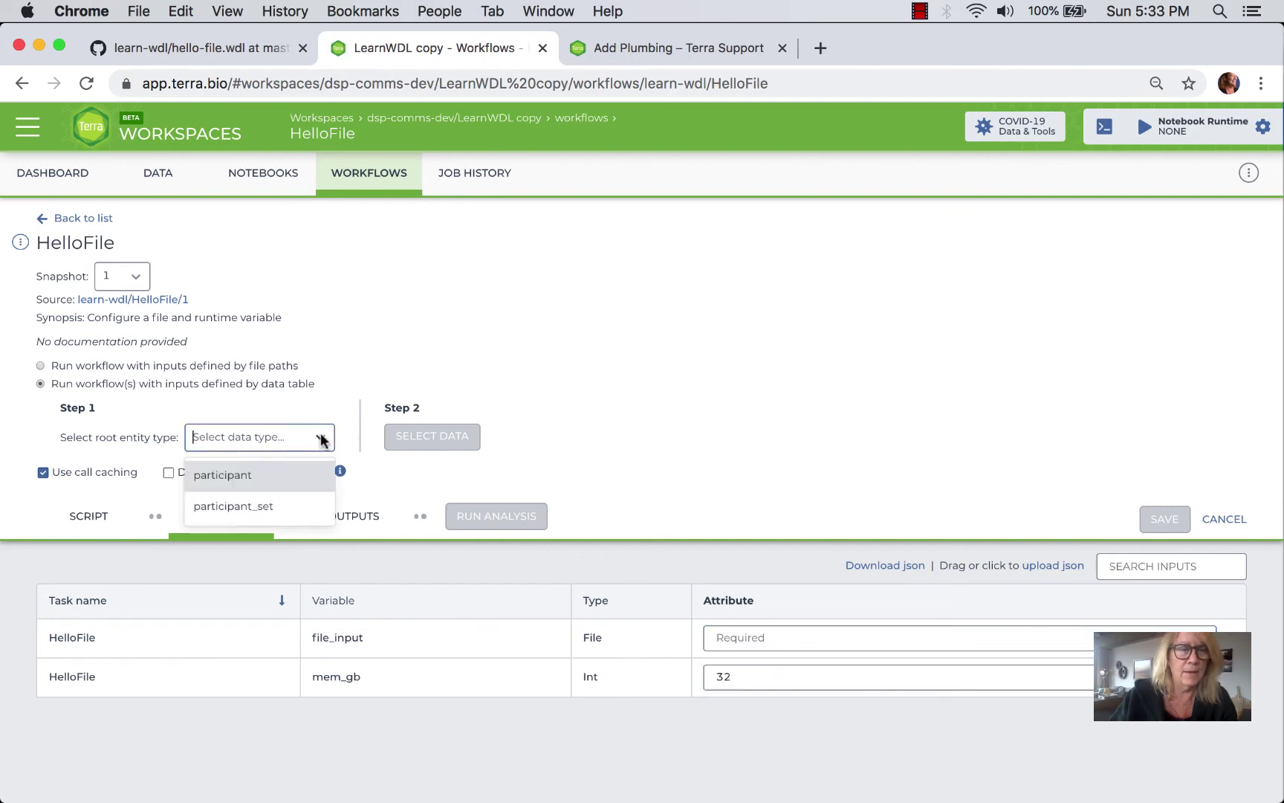
click(310, 470)
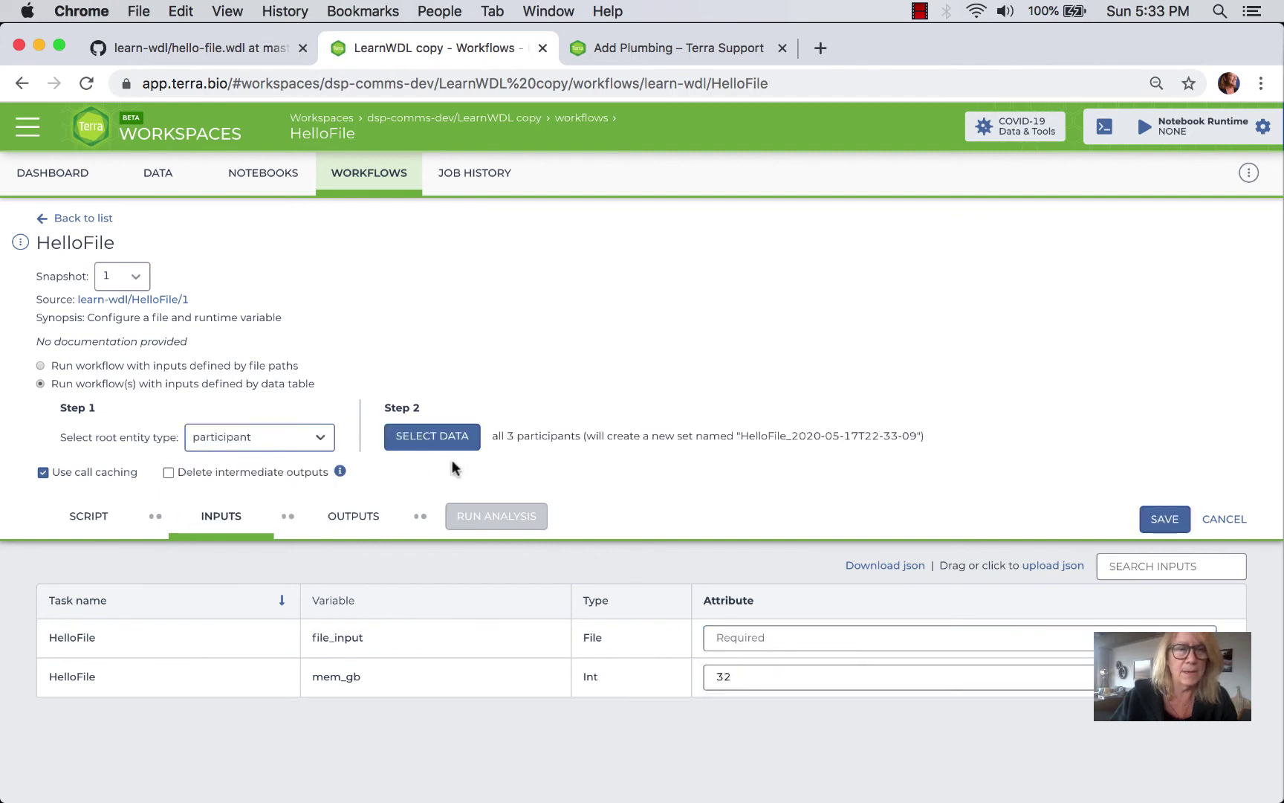
click(432, 439)
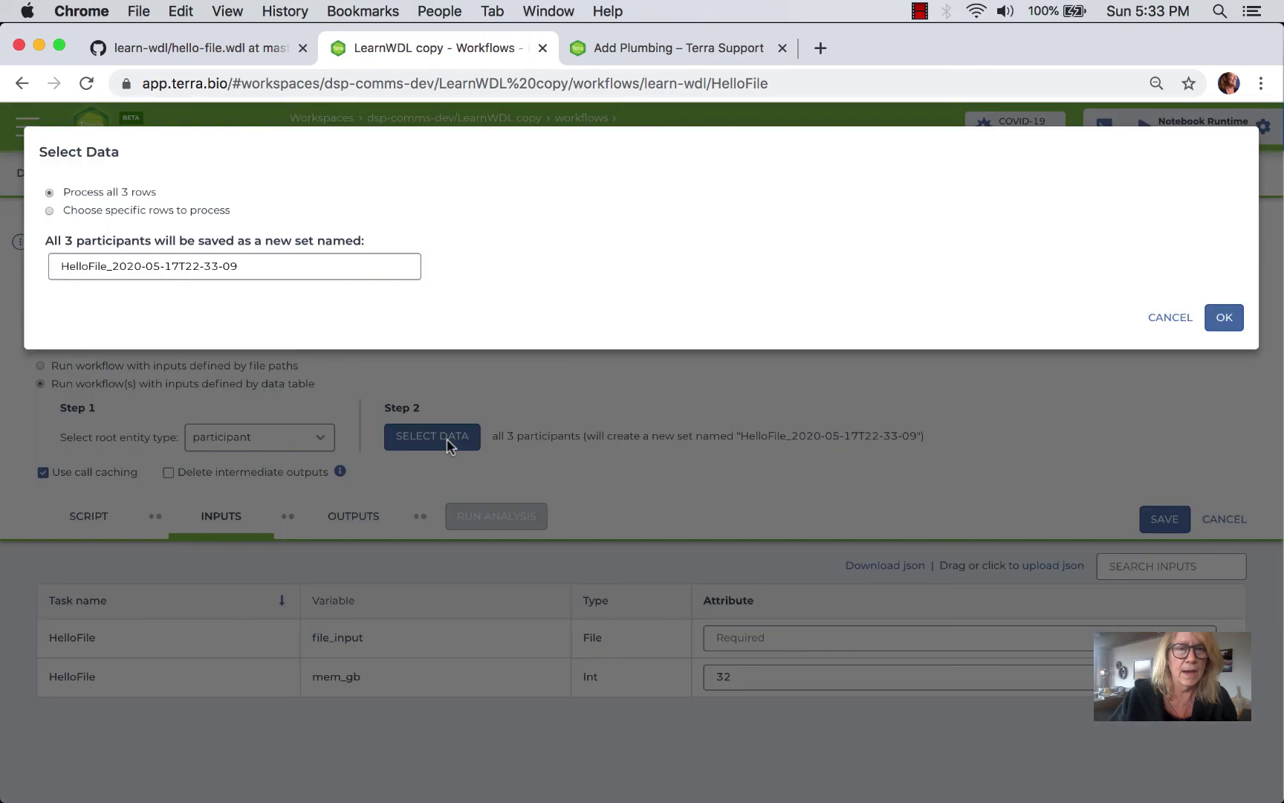
click(219, 209)
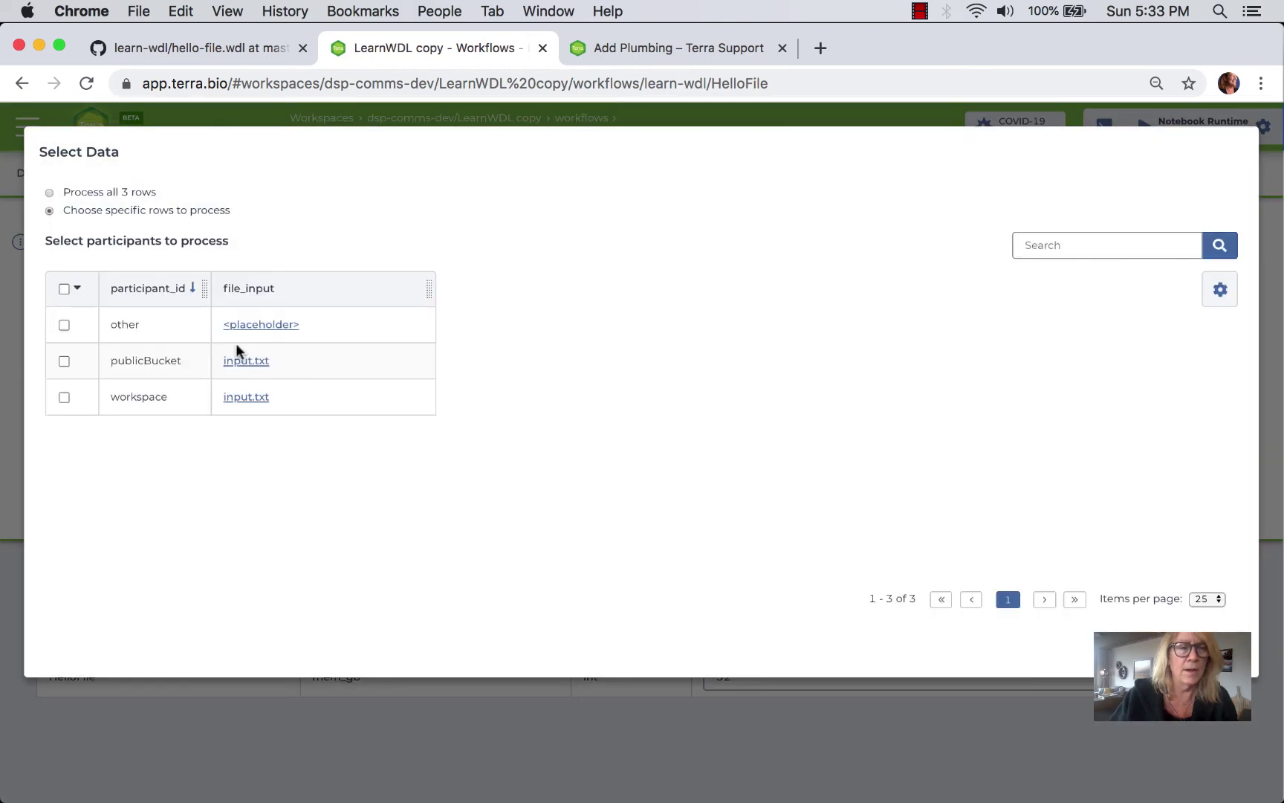
click(64, 361)
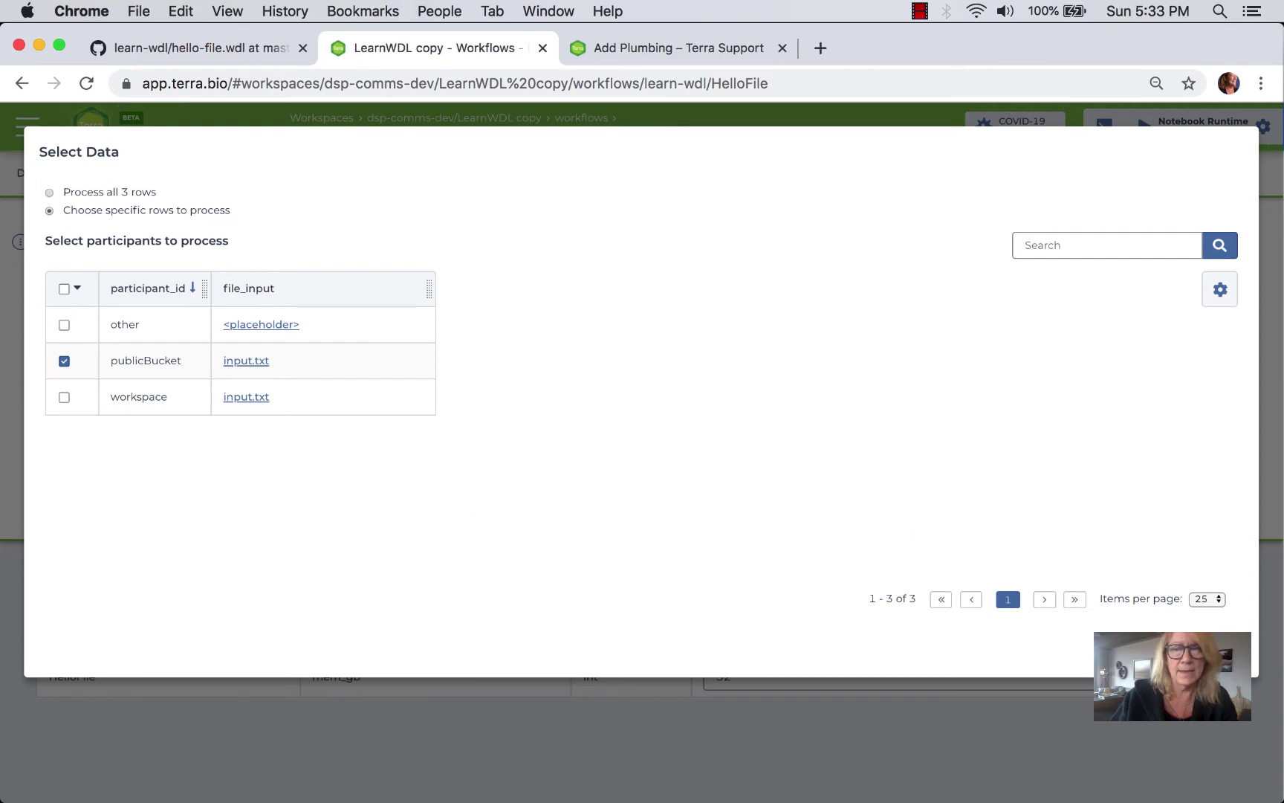
click(1204, 646)
- Set file_input to this.participant_id and save the configuration
click(892, 638)
text(this.)
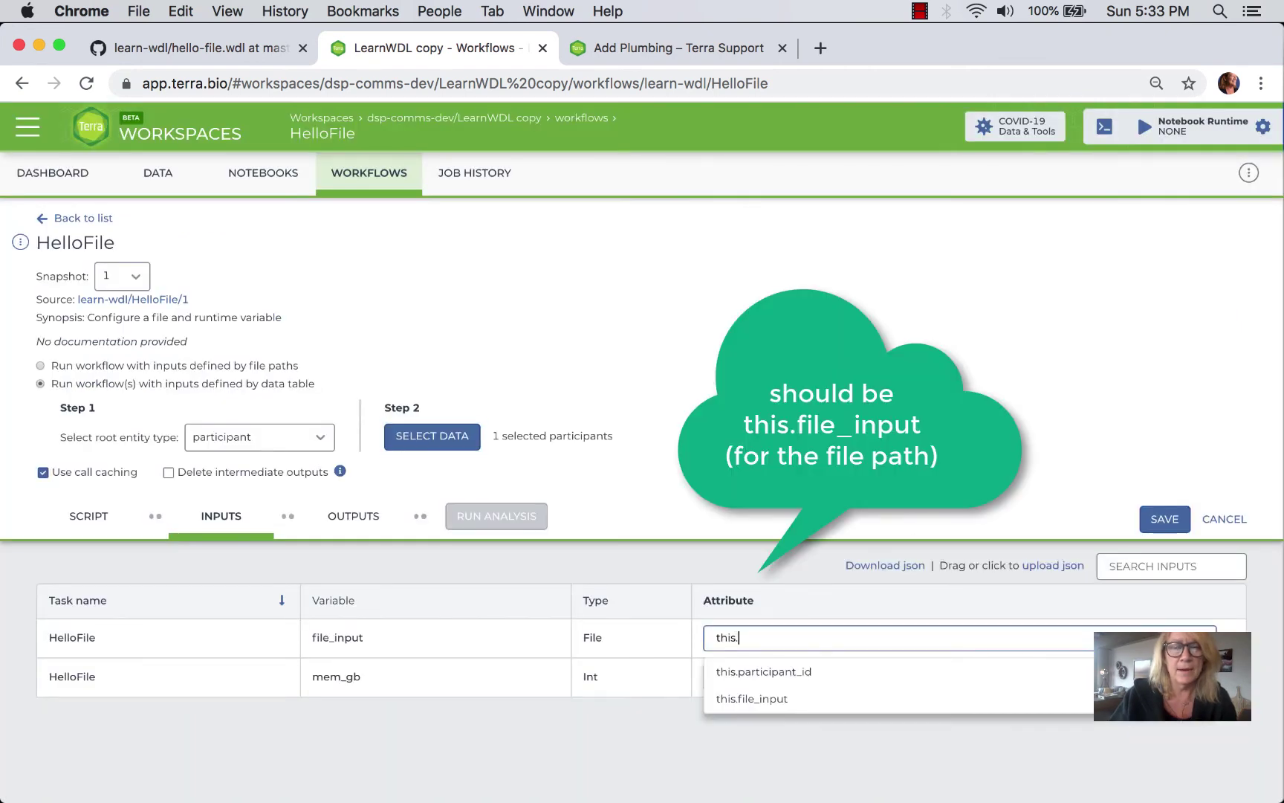
key(Down)
key(Return)
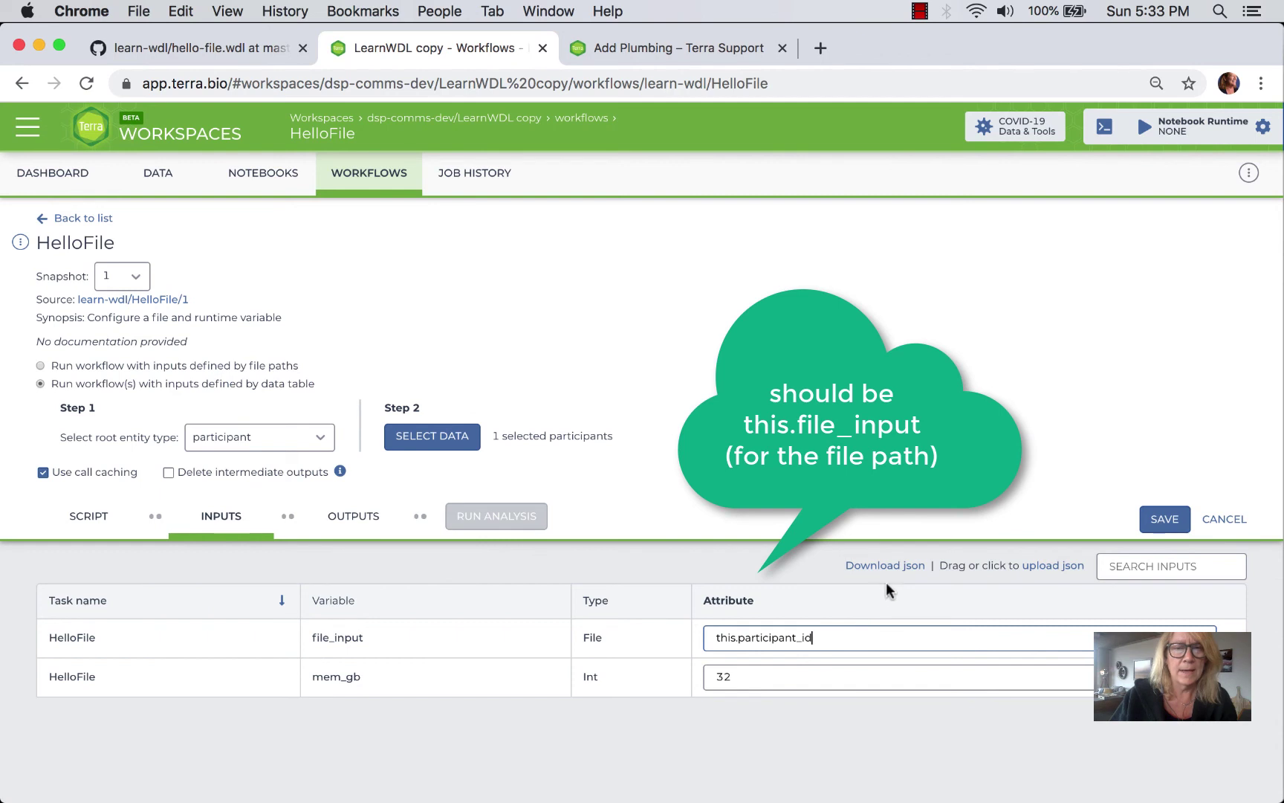
click(1165, 519)
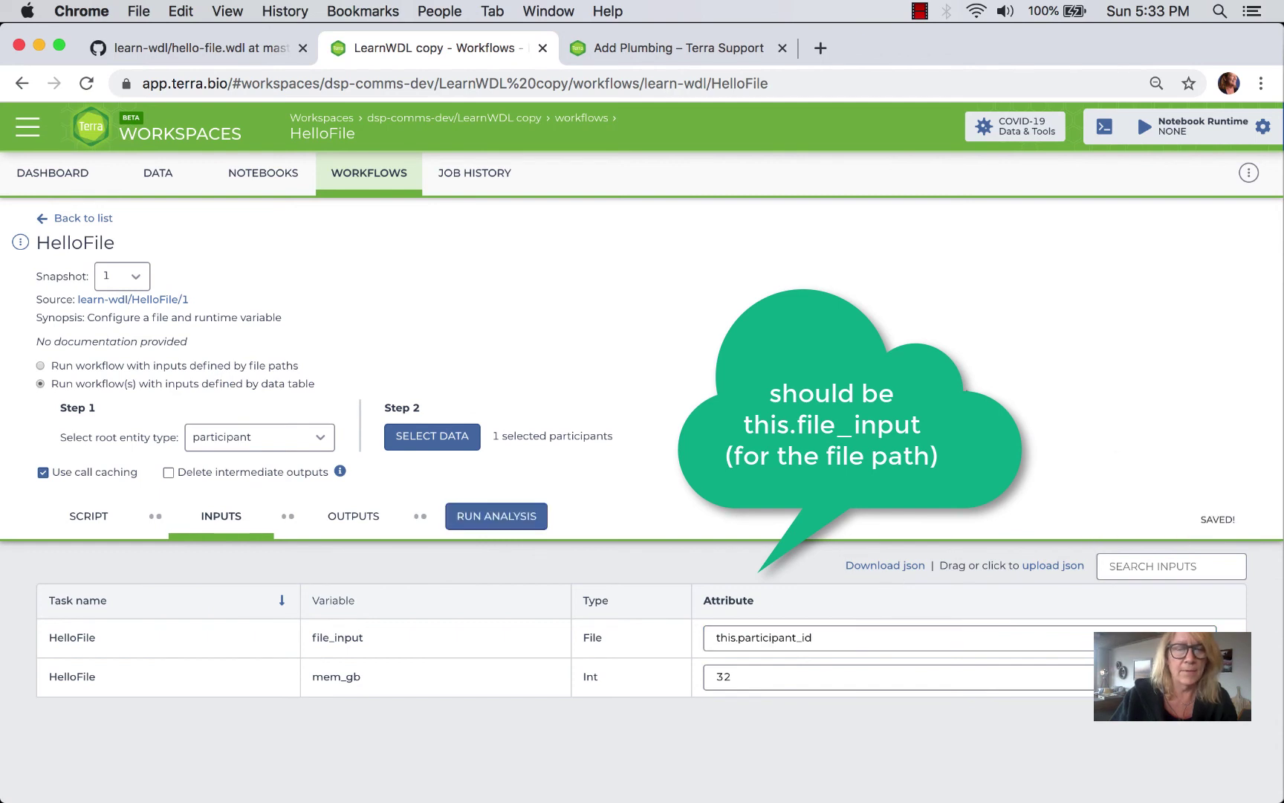
- Launch the HelloFile analysis, then open the earlier successful publicBucket submission from Job History
click(497, 518)
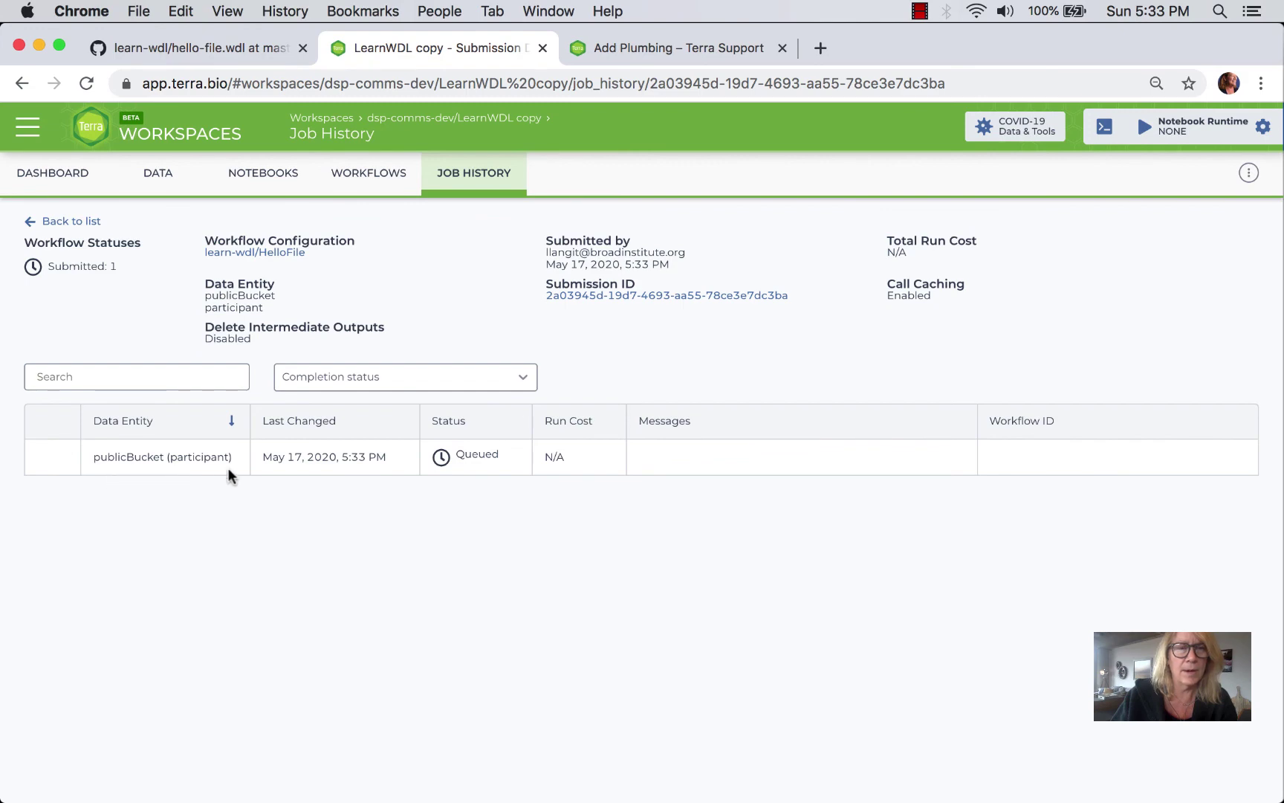
click(83, 221)
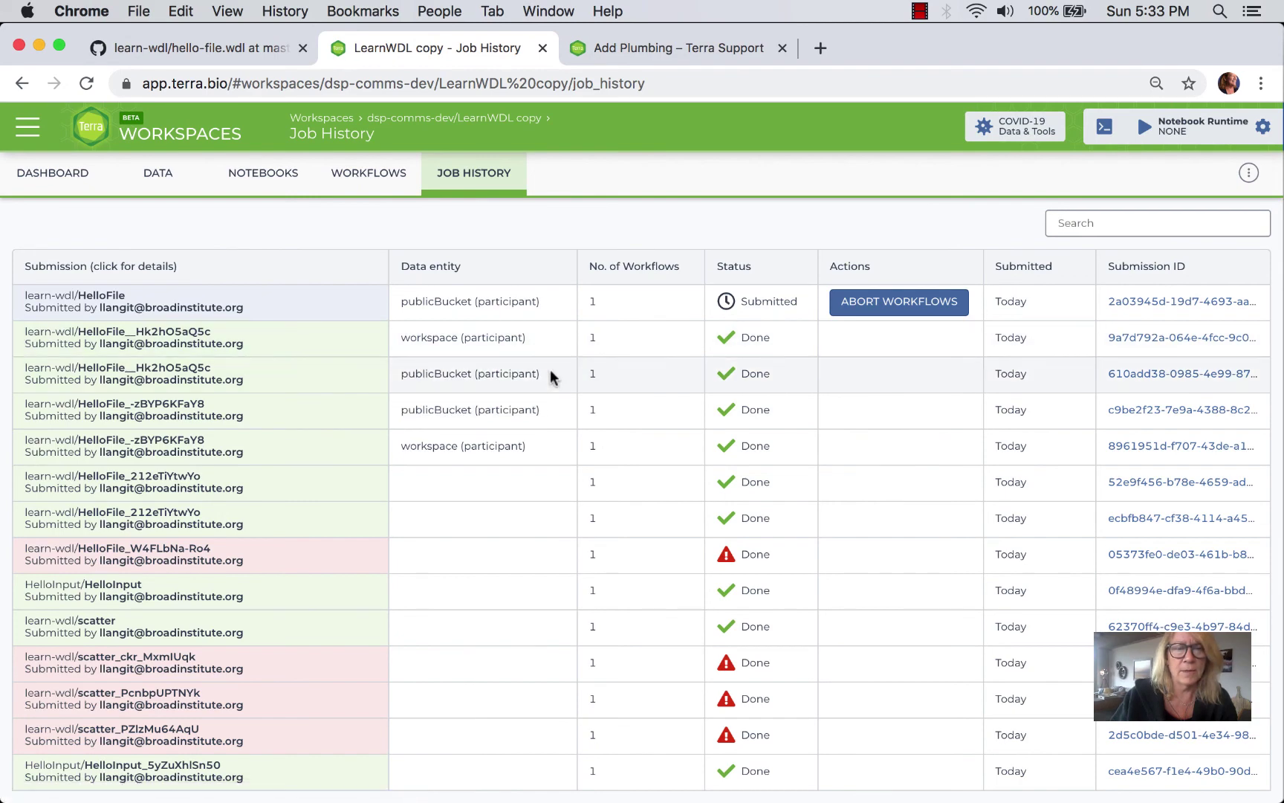
click(260, 378)
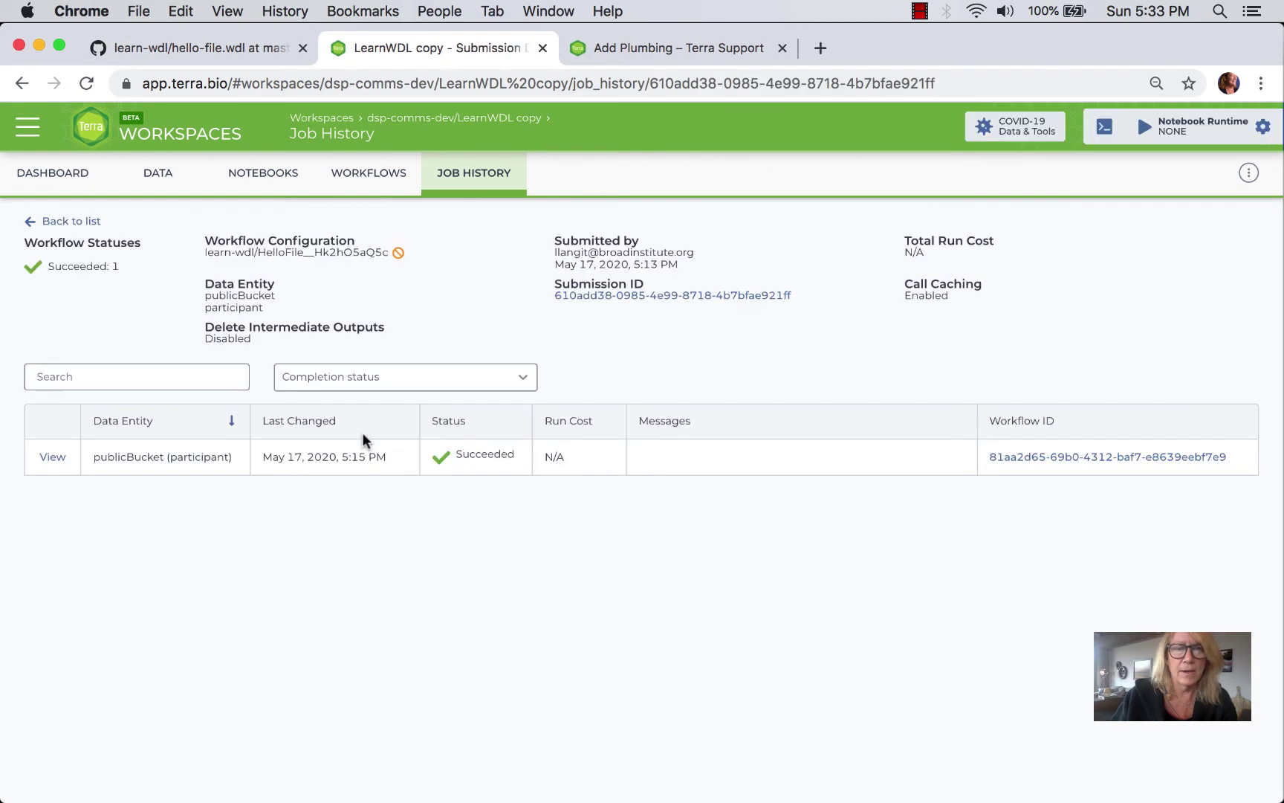
- Compare the task inputs of the earlier publicBucket and workspace runs in Job Manager, then close it
click(45, 457)
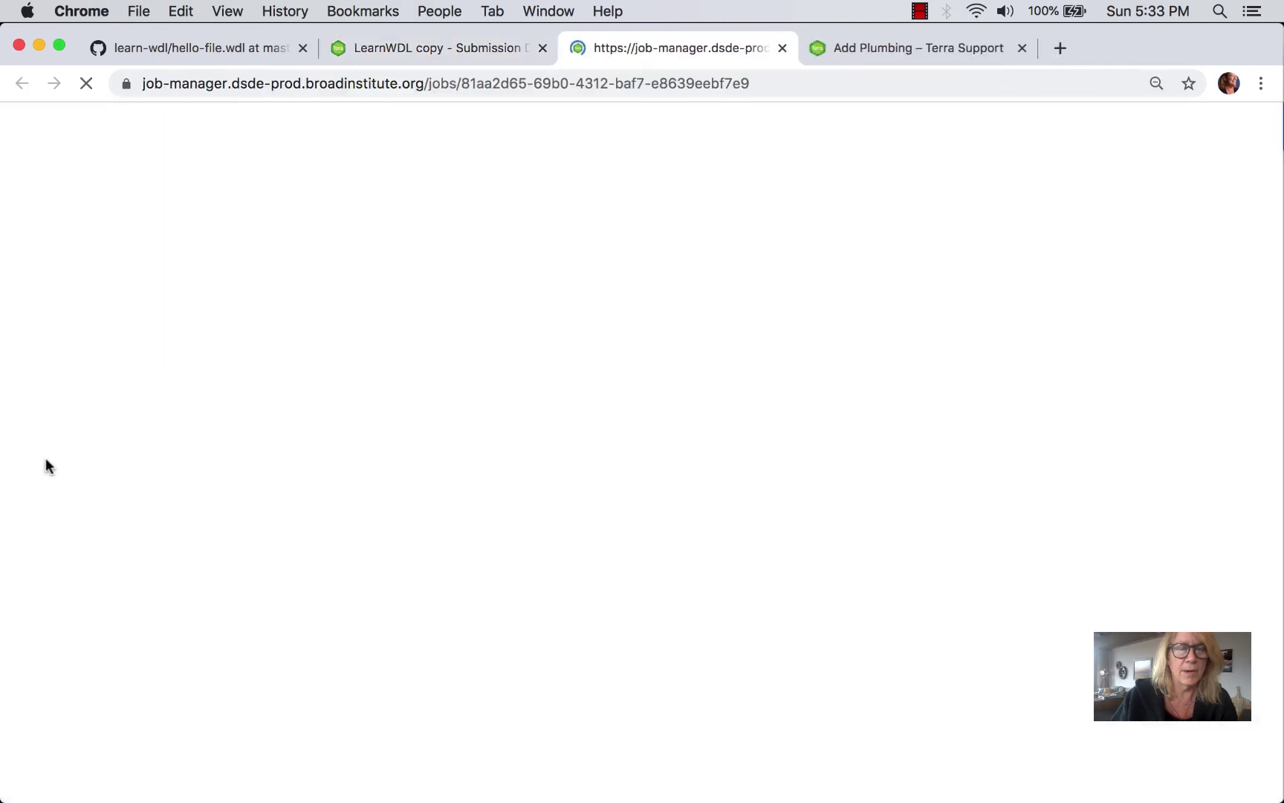
click(937, 539)
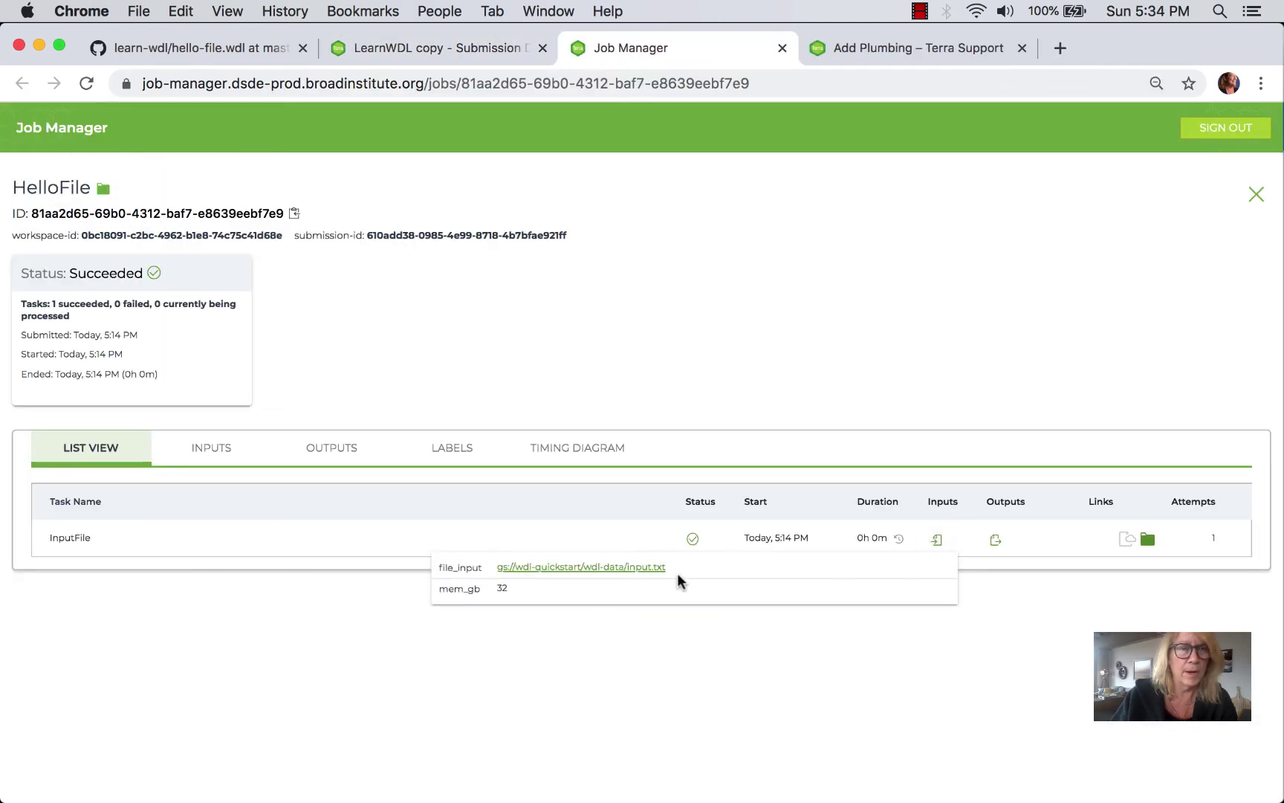
click(493, 51)
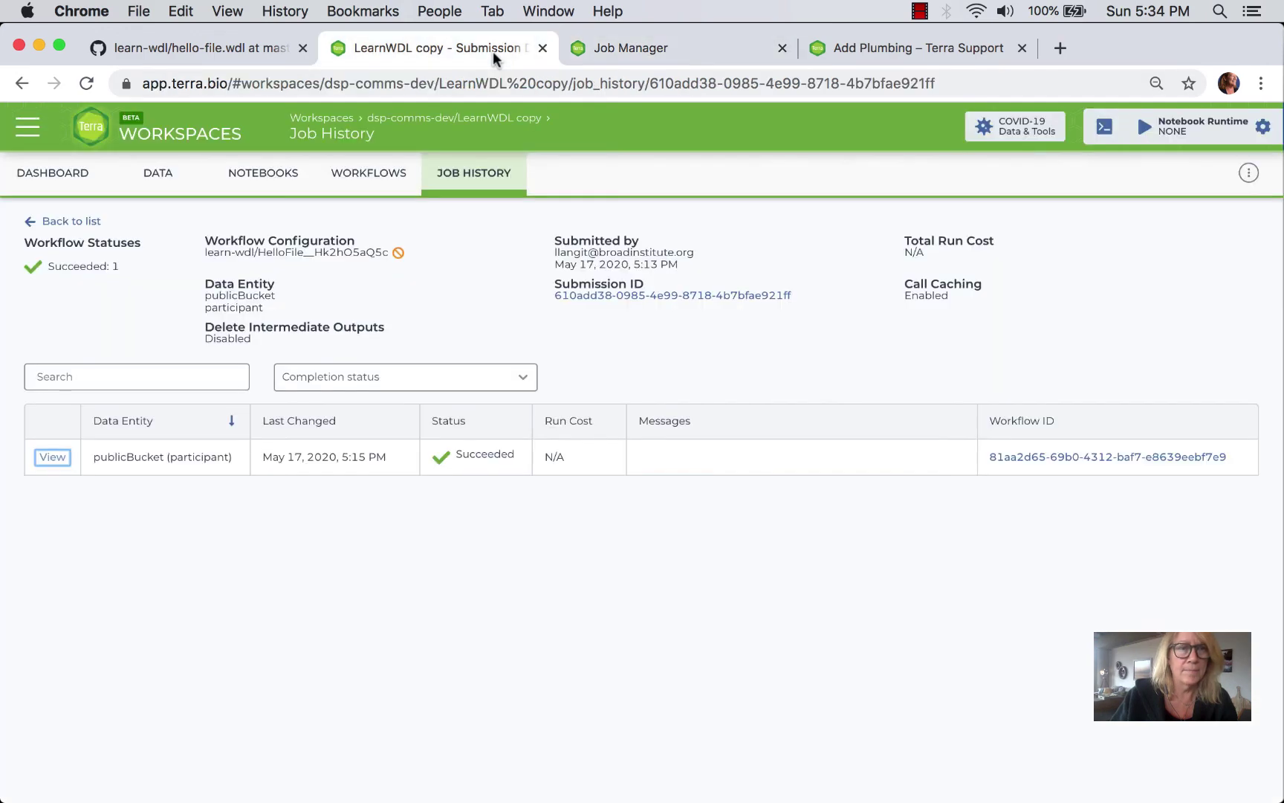
click(80, 223)
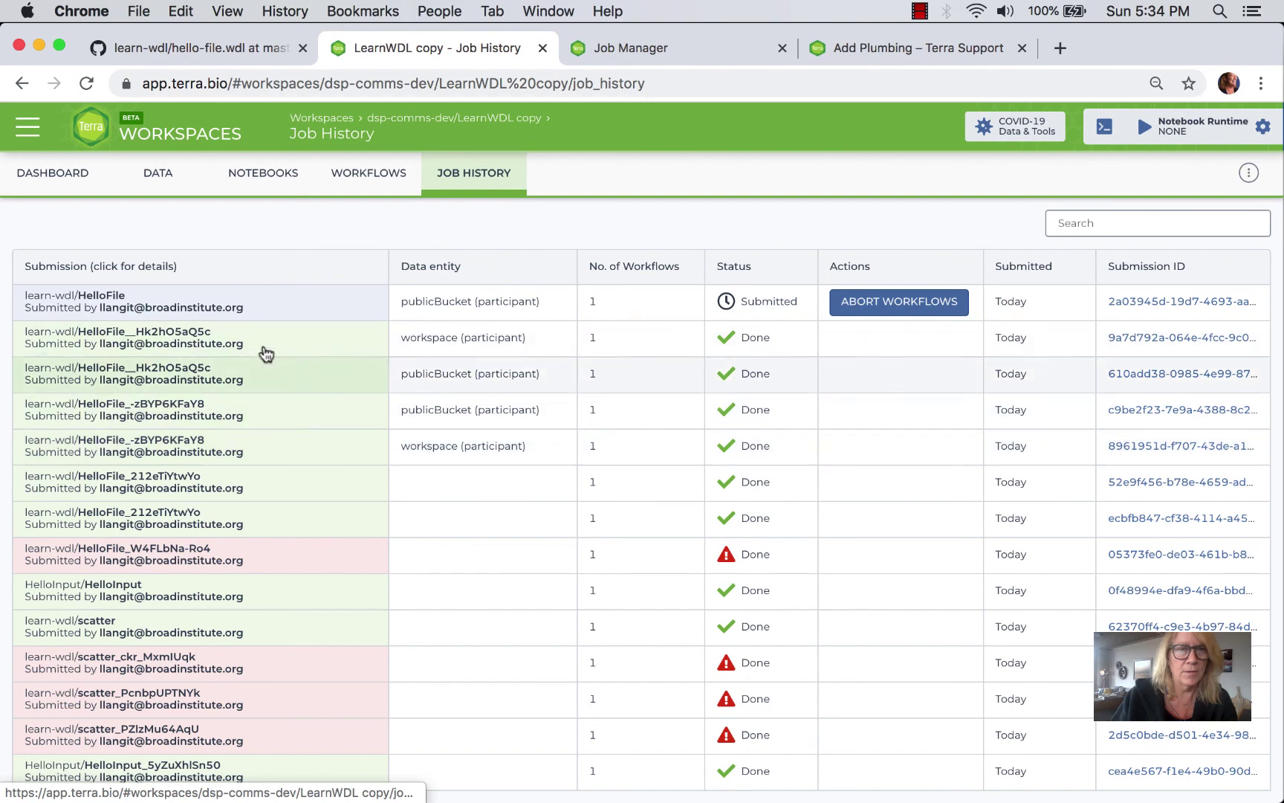
click(235, 329)
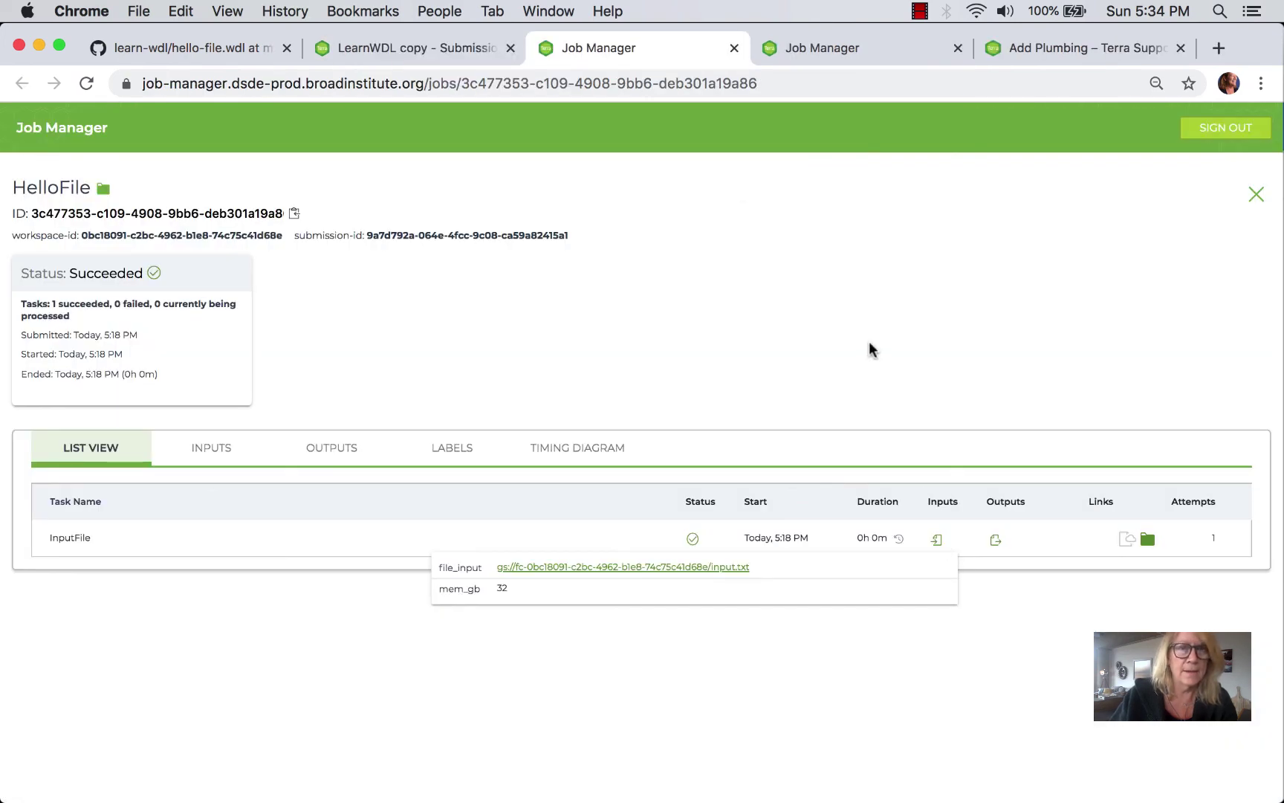
click(733, 49)
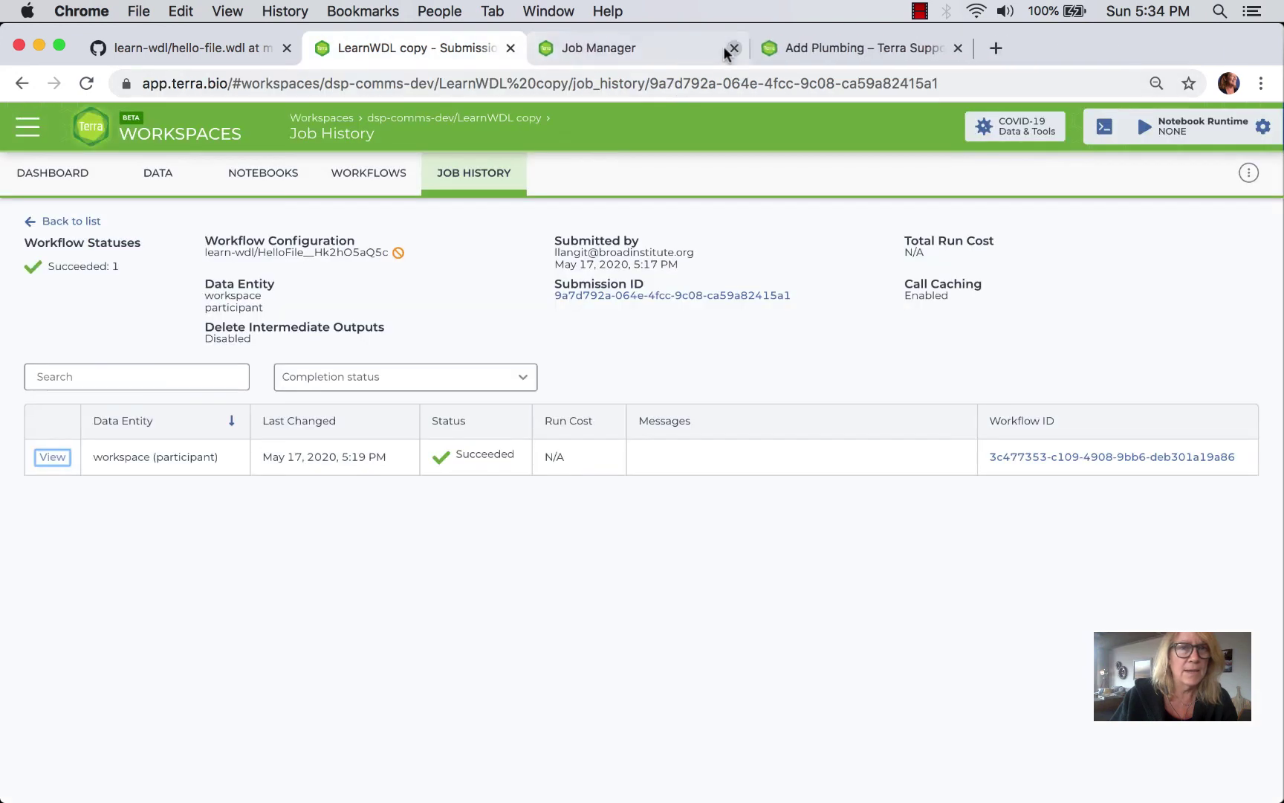
- Open the participant table under Data to show each row's file_input value
click(169, 183)
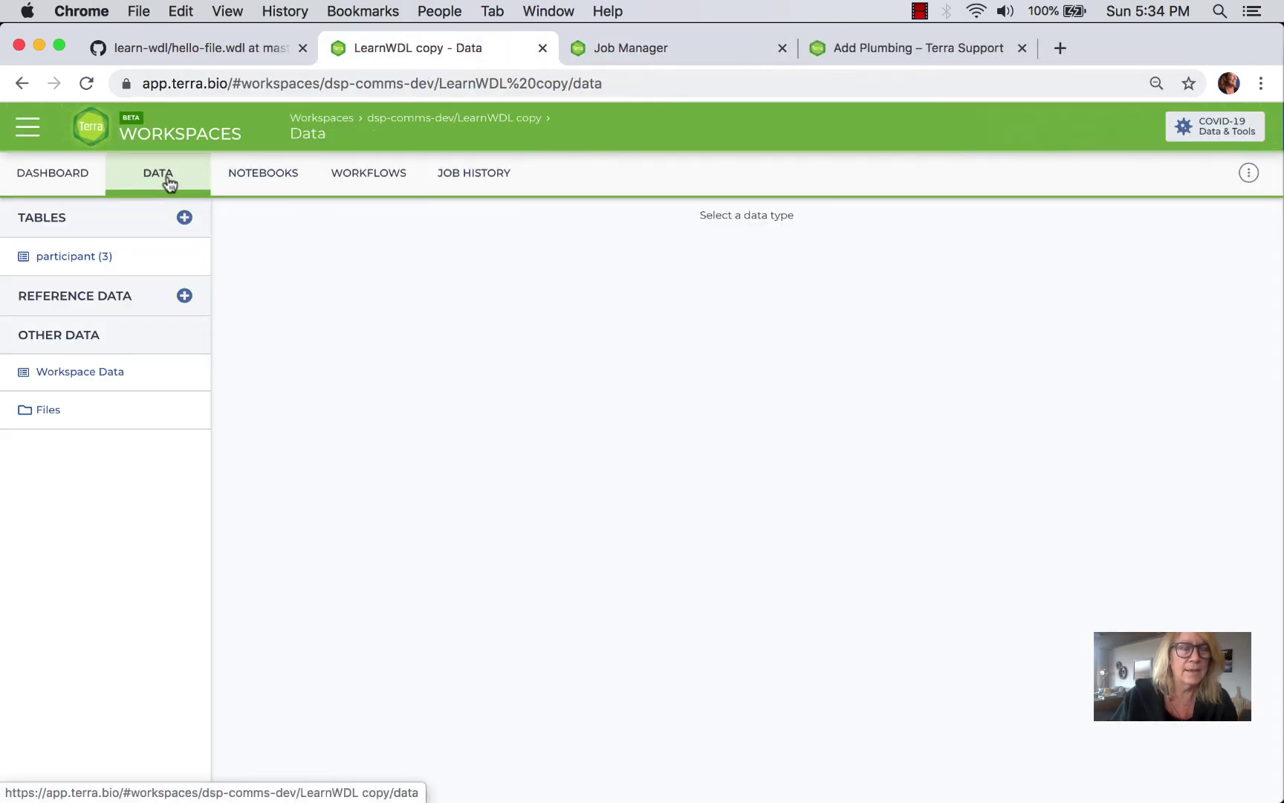
click(113, 260)
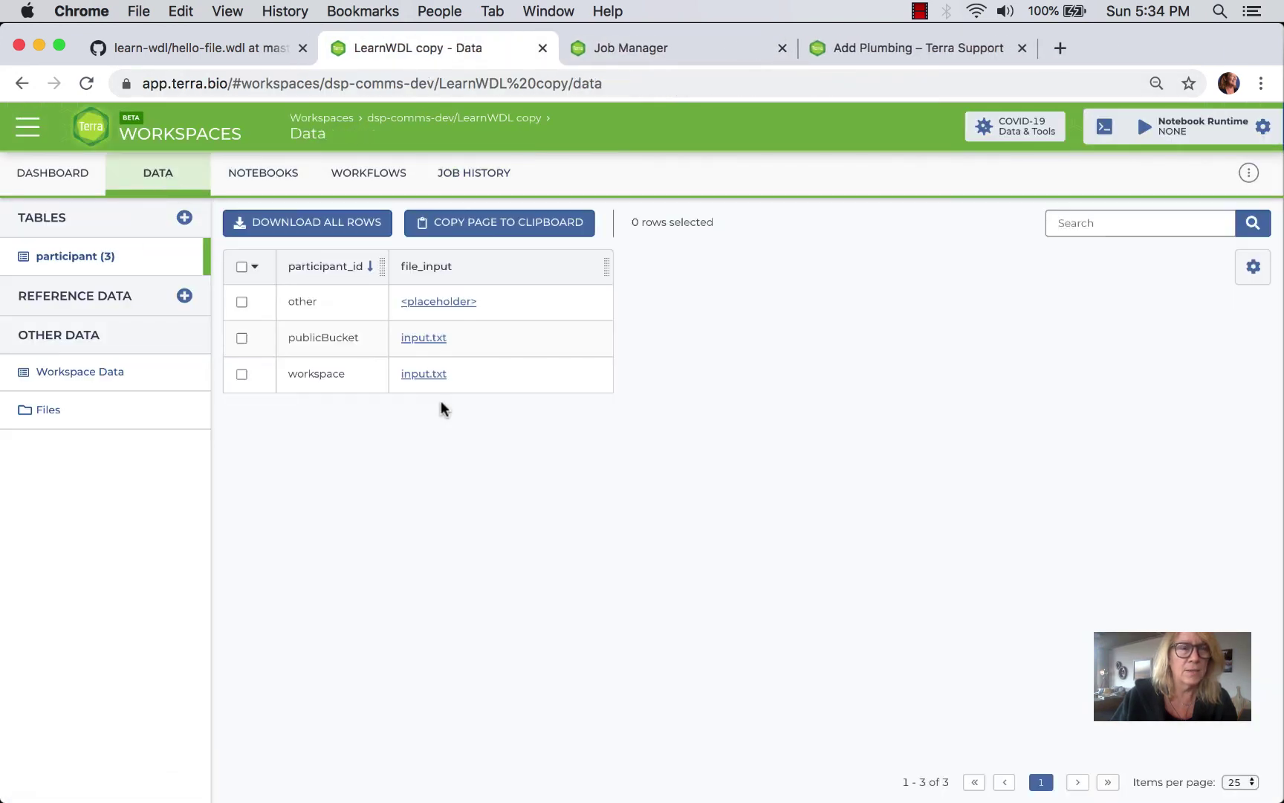